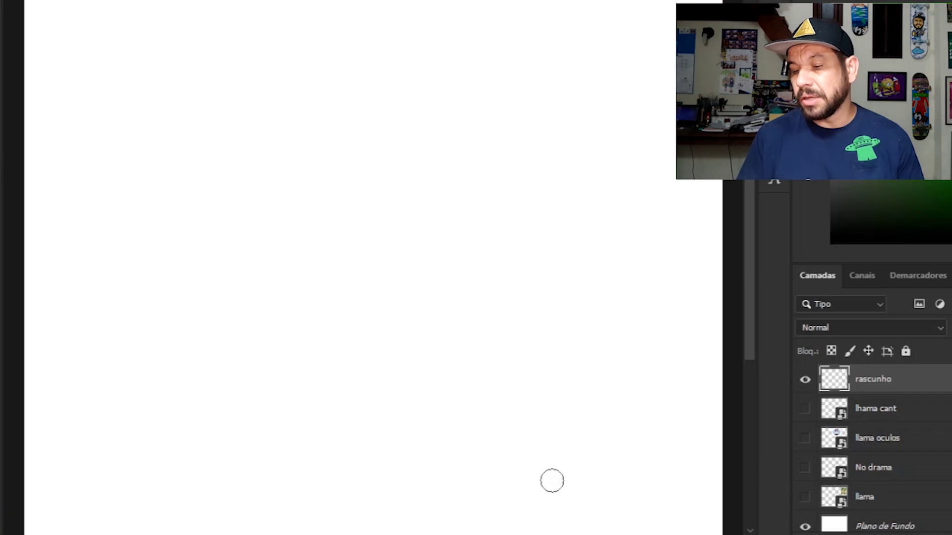
# Show the four reference layers llama, No drama, llama oculos and lhama cant.
pyautogui.click(805, 498)
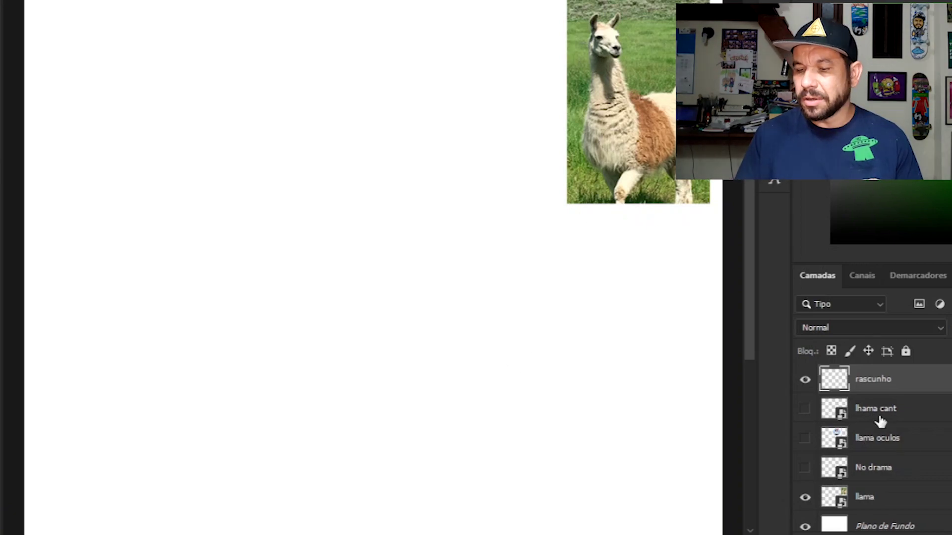
pyautogui.click(805, 469)
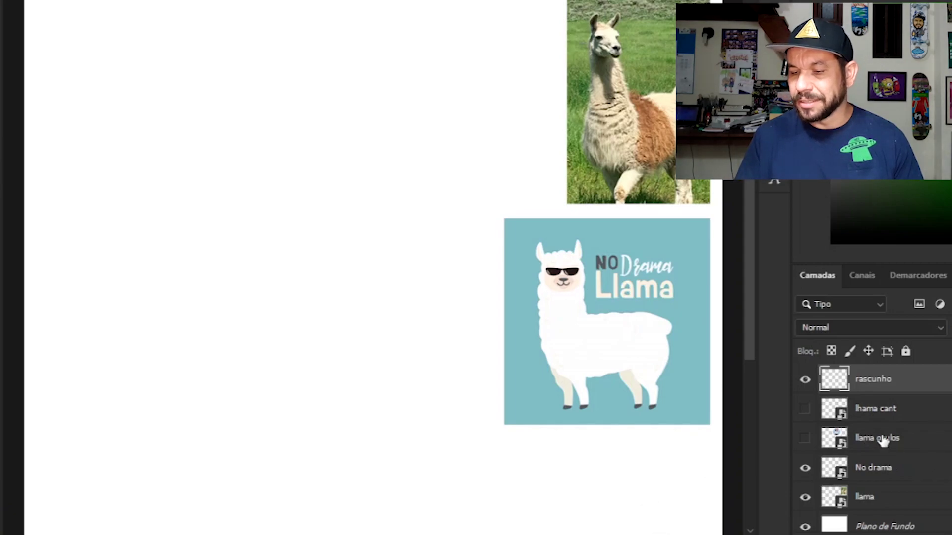
pyautogui.click(805, 438)
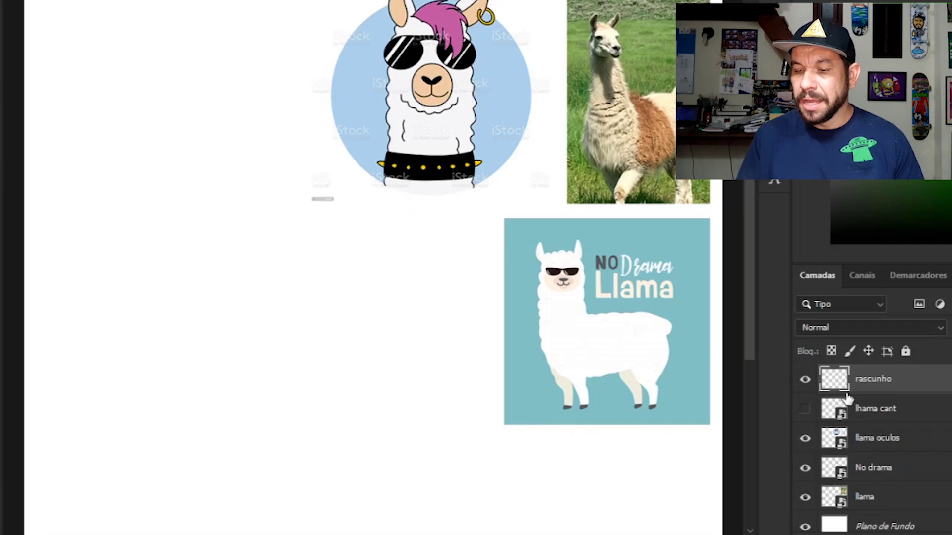
pyautogui.click(804, 409)
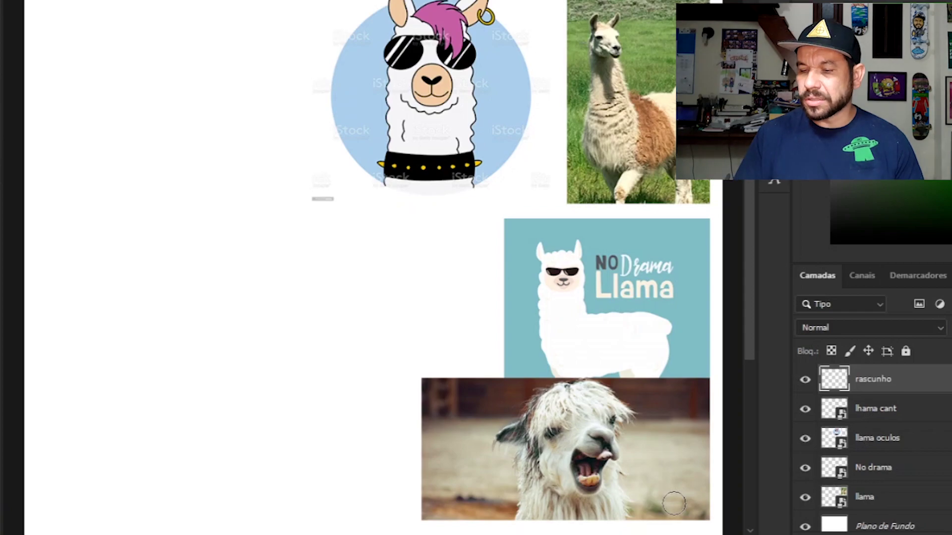
# Hide the llama, No drama and llama oculos reference layers, keeping only the lhama cant photo for the sketch.
pyautogui.click(806, 499)
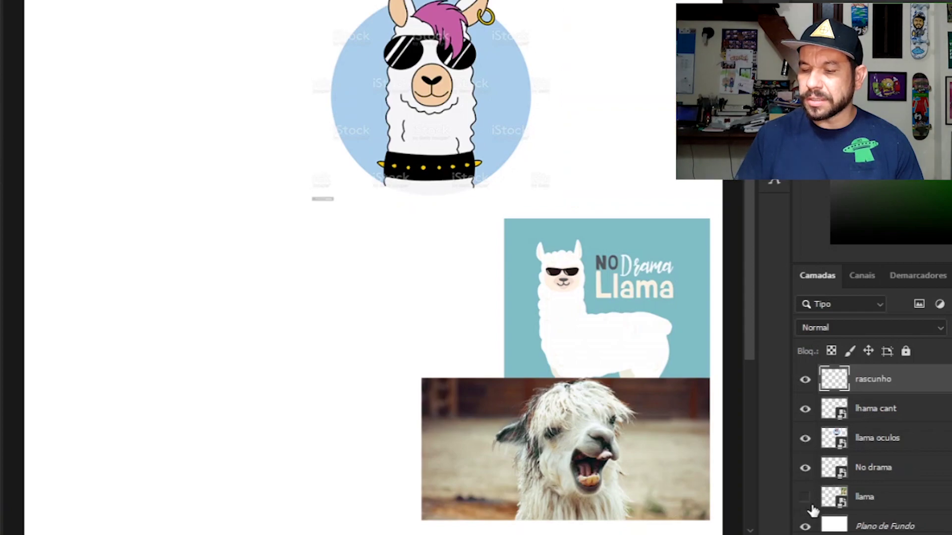
pyautogui.click(805, 468)
pyautogui.click(805, 439)
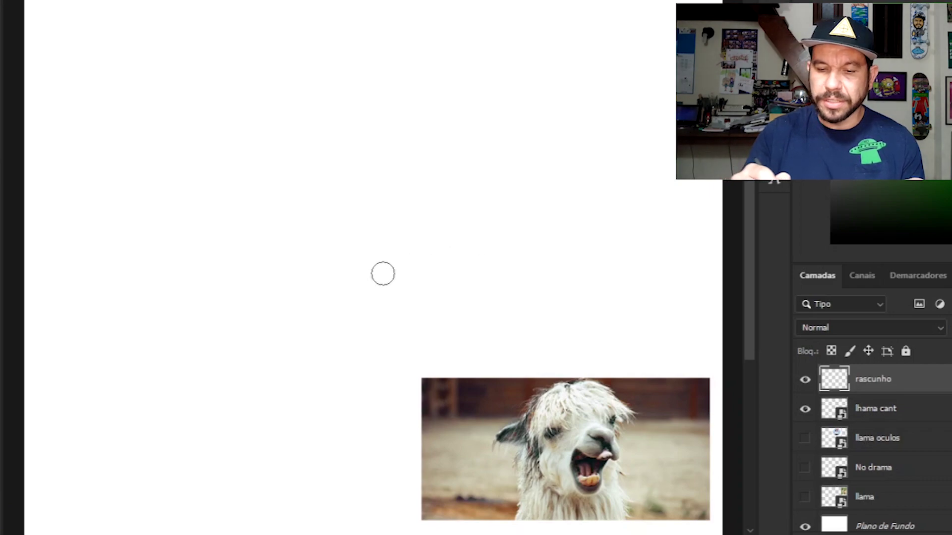
pyautogui.moveTo(344, 241); pyautogui.dragTo(336, 252)
pyautogui.moveTo(318, 298); pyautogui.dragTo(310, 349)
pyautogui.hotkey('ctrl', 'z')
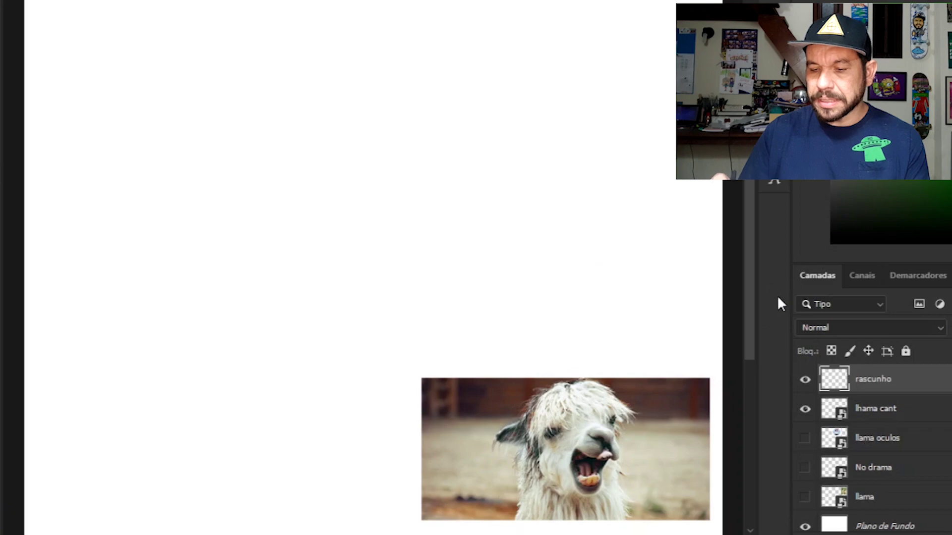
# Sketch the two long curved sides of the llama's neck in green on the rascunho layer.
pyautogui.moveTo(187, 199); pyautogui.dragTo(166, 383)
pyautogui.moveTo(200, 163); pyautogui.dragTo(165, 454)
pyautogui.moveTo(306, 213)
pyautogui.mouseDown()
pyautogui.moveTo(311, 192)
pyautogui.moveTo(293, 261)
pyautogui.moveTo(307, 237)
pyautogui.moveTo(310, 476)
pyautogui.mouseUp()
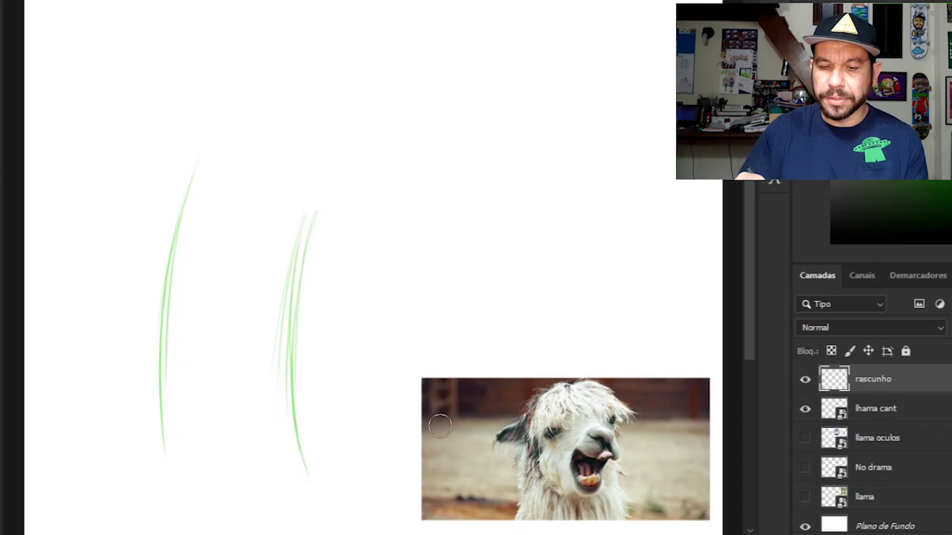
# Sketch the llama's head above the neck with a round skull, an open-mouthed snout and a pointed drooping ear.
pyautogui.moveTo(210, 158); pyautogui.dragTo(224, 195)
pyautogui.moveTo(206, 154)
pyautogui.mouseDown()
pyautogui.moveTo(255, 210)
pyautogui.moveTo(297, 192)
pyautogui.mouseUp()
pyautogui.moveTo(235, 206)
pyautogui.mouseDown()
pyautogui.moveTo(304, 168)
pyautogui.moveTo(264, 86)
pyautogui.mouseUp()
pyautogui.moveTo(211, 142)
pyautogui.mouseDown()
pyautogui.moveTo(319, 120)
pyautogui.moveTo(199, 126)
pyautogui.moveTo(294, 196)
pyautogui.moveTo(193, 155)
pyautogui.moveTo(326, 195)
pyautogui.moveTo(278, 193)
pyautogui.moveTo(416, 230)
pyautogui.moveTo(437, 175)
pyautogui.moveTo(418, 141)
pyautogui.moveTo(355, 147)
pyautogui.moveTo(424, 207)
pyautogui.mouseUp()
pyautogui.moveTo(301, 173)
pyautogui.mouseDown()
pyautogui.moveTo(335, 225)
pyautogui.moveTo(372, 136)
pyautogui.moveTo(311, 87)
pyautogui.moveTo(211, 97)
pyautogui.moveTo(300, 193)
pyautogui.mouseUp()
pyautogui.moveTo(221, 101)
pyautogui.mouseDown()
pyautogui.moveTo(141, 159)
pyautogui.moveTo(127, 184)
pyautogui.mouseUp()
pyautogui.moveTo(207, 142)
pyautogui.mouseDown()
pyautogui.moveTo(102, 210)
pyautogui.moveTo(214, 104)
pyautogui.mouseUp()
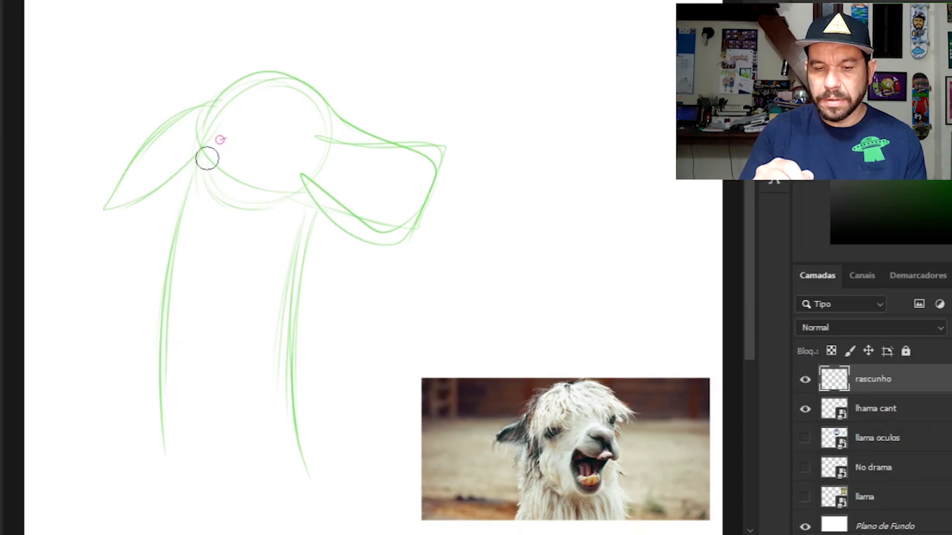
# Strengthen both neck contours, joining them to the jaw and the ear and flaring them at the base.
pyautogui.moveTo(341, 226)
pyautogui.mouseDown()
pyautogui.moveTo(316, 245)
pyautogui.moveTo(324, 246)
pyautogui.moveTo(293, 315)
pyautogui.mouseUp()
pyautogui.moveTo(187, 153); pyautogui.dragTo(166, 440)
pyautogui.moveTo(298, 394); pyautogui.dragTo(317, 464)
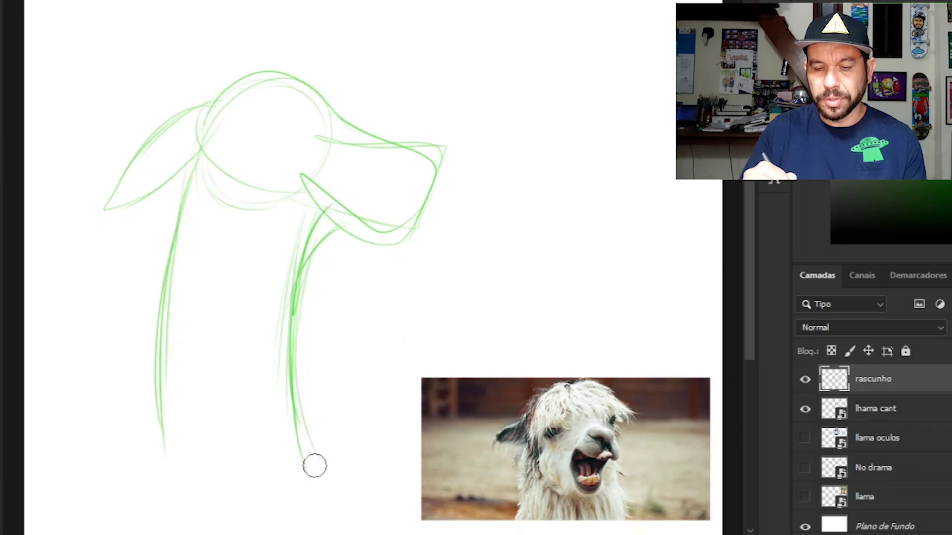
pyautogui.moveTo(165, 365); pyautogui.dragTo(154, 452)
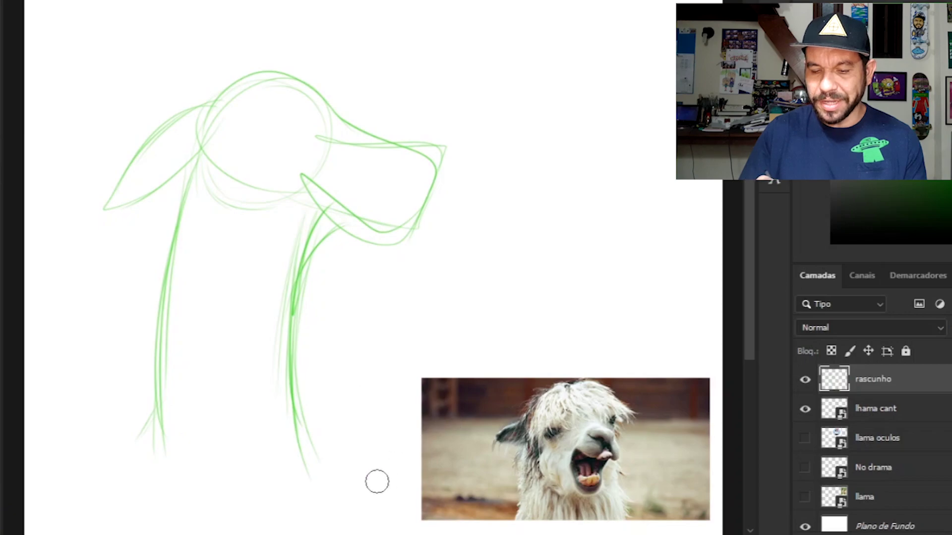
# Sketch the sloping shoulder lines and a curved wool edge across the base of the neck.
pyautogui.moveTo(342, 457); pyautogui.dragTo(374, 506)
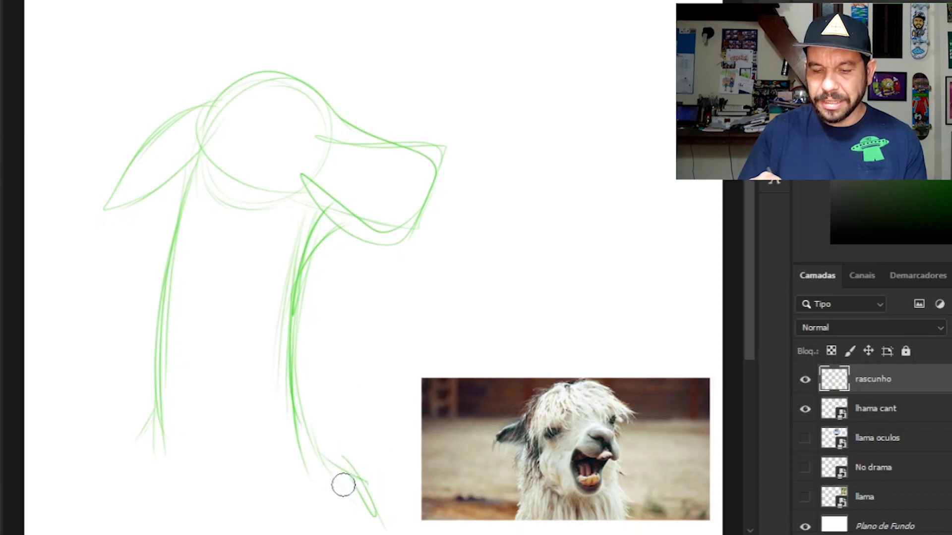
pyautogui.moveTo(152, 447); pyautogui.dragTo(110, 519)
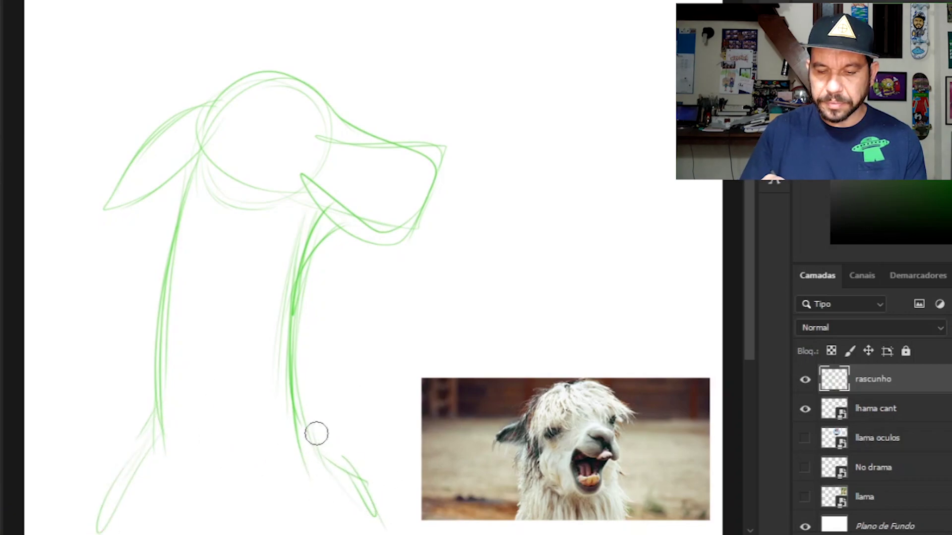
pyautogui.moveTo(287, 490)
pyautogui.mouseDown()
pyautogui.moveTo(259, 500)
pyautogui.moveTo(165, 446)
pyautogui.moveTo(307, 483)
pyautogui.moveTo(309, 463)
pyautogui.moveTo(215, 485)
pyautogui.moveTo(151, 424)
pyautogui.moveTo(142, 432)
pyautogui.moveTo(154, 395)
pyautogui.mouseUp()
pyautogui.moveTo(303, 423)
pyautogui.mouseDown()
pyautogui.moveTo(147, 421)
pyautogui.moveTo(216, 465)
pyautogui.mouseUp()
pyautogui.moveTo(132, 452); pyautogui.dragTo(114, 475)
# Hide the lhama cant reference and sketch the woolly upper part of the raised foreleg with a jagged fur edge.
pyautogui.moveTo(325, 456)
pyautogui.mouseDown()
pyautogui.moveTo(341, 479)
pyautogui.moveTo(362, 479)
pyautogui.moveTo(471, 377)
pyautogui.mouseUp()
pyautogui.moveTo(375, 462); pyautogui.dragTo(424, 423)
pyautogui.moveTo(373, 492)
pyautogui.mouseDown()
pyautogui.moveTo(410, 461)
pyautogui.moveTo(382, 486)
pyautogui.moveTo(461, 382)
pyautogui.mouseUp()
pyautogui.moveTo(538, 439); pyautogui.dragTo(476, 534)
pyautogui.click(805, 409)
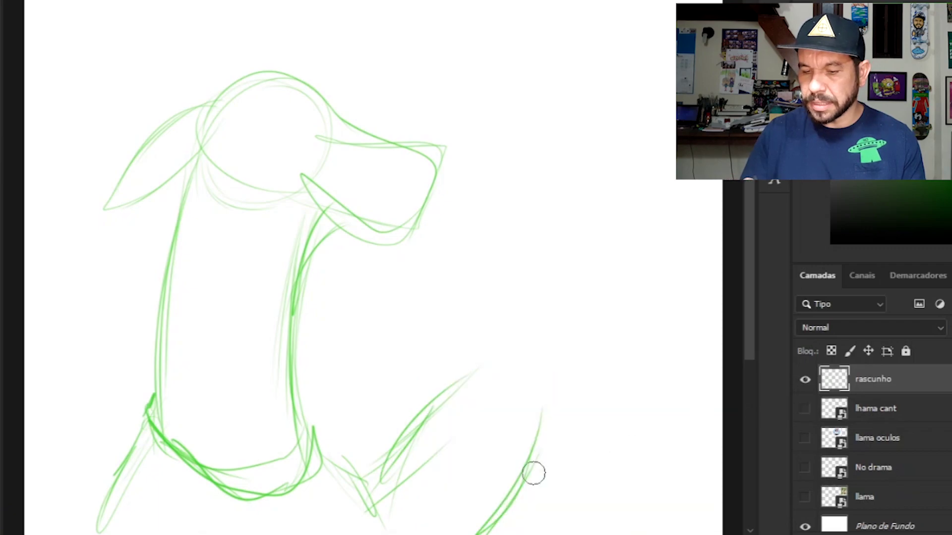
pyautogui.moveTo(521, 468)
pyautogui.mouseDown()
pyautogui.moveTo(548, 411)
pyautogui.moveTo(565, 400)
pyautogui.mouseUp()
pyautogui.moveTo(509, 438)
pyautogui.mouseDown()
pyautogui.moveTo(485, 381)
pyautogui.moveTo(499, 395)
pyautogui.mouseUp()
pyautogui.moveTo(562, 392); pyautogui.dragTo(503, 383)
pyautogui.moveTo(488, 359)
pyautogui.mouseDown()
pyautogui.moveTo(468, 370)
pyautogui.moveTo(367, 496)
pyautogui.mouseUp()
pyautogui.moveTo(367, 497)
pyautogui.mouseDown()
pyautogui.moveTo(488, 401)
pyautogui.moveTo(510, 331)
pyautogui.mouseUp()
# Sketch the slim lower foreleg rising out of the wool edge, with a rounded hoof at its end.
pyautogui.moveTo(488, 390); pyautogui.dragTo(519, 301)
pyautogui.moveTo(531, 384); pyautogui.dragTo(557, 279)
pyautogui.moveTo(551, 314); pyautogui.dragTo(523, 391)
pyautogui.moveTo(501, 375)
pyautogui.mouseDown()
pyautogui.moveTo(513, 397)
pyautogui.moveTo(549, 376)
pyautogui.moveTo(559, 285)
pyautogui.moveTo(583, 225)
pyautogui.moveTo(574, 221)
pyautogui.moveTo(533, 265)
pyautogui.moveTo(590, 168)
pyautogui.moveTo(510, 231)
pyautogui.moveTo(536, 202)
pyautogui.moveTo(533, 242)
pyautogui.moveTo(513, 233)
pyautogui.moveTo(522, 248)
pyautogui.moveTo(531, 217)
pyautogui.moveTo(515, 248)
pyautogui.moveTo(572, 212)
pyautogui.moveTo(545, 248)
pyautogui.moveTo(559, 250)
pyautogui.moveTo(598, 243)
pyautogui.moveTo(595, 231)
pyautogui.moveTo(539, 206)
pyautogui.moveTo(597, 233)
pyautogui.mouseUp()
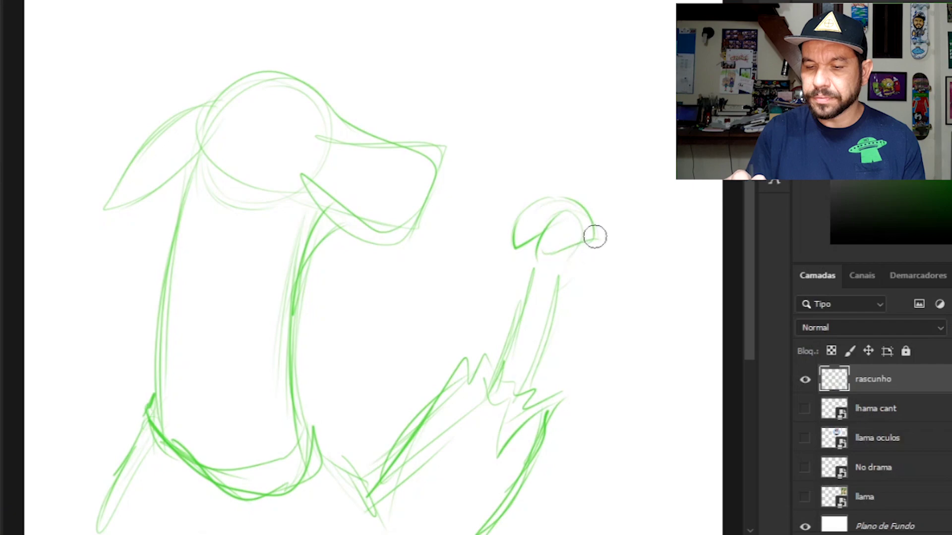
# Sketch a microphone held by the hoof, with a round head facing the mouth and a long tapering handle.
pyautogui.moveTo(529, 207); pyautogui.dragTo(514, 203)
pyautogui.moveTo(489, 242); pyautogui.dragTo(615, 271)
pyautogui.moveTo(500, 241); pyautogui.dragTo(622, 272)
pyautogui.moveTo(580, 242); pyautogui.dragTo(639, 269)
pyautogui.moveTo(620, 271); pyautogui.dragTo(536, 246)
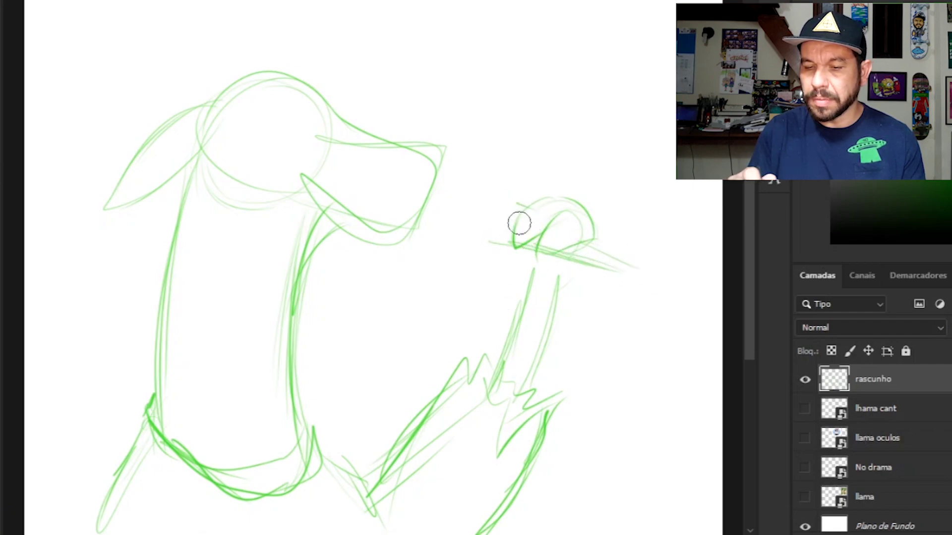
pyautogui.moveTo(513, 210)
pyautogui.mouseDown()
pyautogui.moveTo(482, 191)
pyautogui.moveTo(510, 215)
pyautogui.moveTo(501, 243)
pyautogui.moveTo(452, 241)
pyautogui.mouseUp()
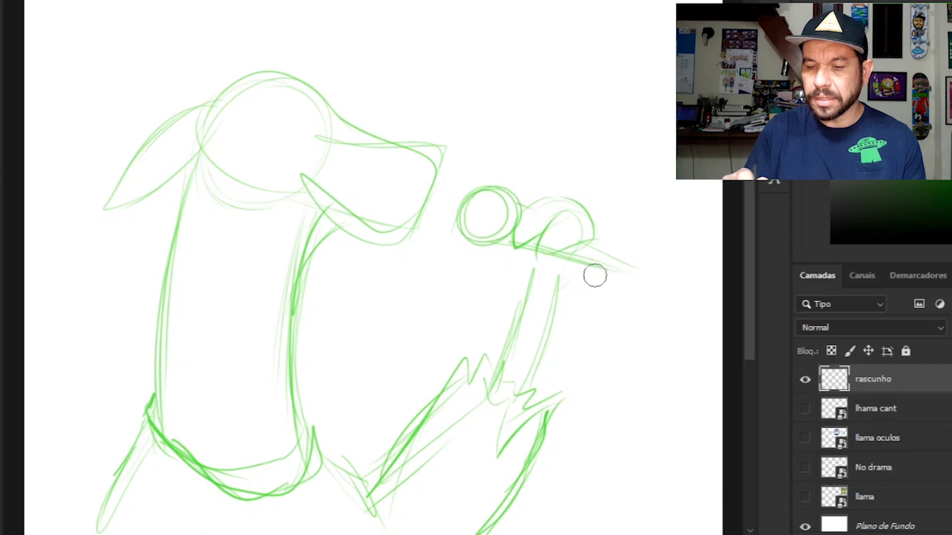
pyautogui.moveTo(584, 244); pyautogui.dragTo(654, 284)
# Refine the lower foreleg where it meets the hoof and add more jagged strokes to its wool edge.
pyautogui.moveTo(555, 294); pyautogui.dragTo(586, 250)
pyautogui.moveTo(536, 256); pyautogui.dragTo(528, 297)
pyautogui.moveTo(437, 426)
pyautogui.mouseDown()
pyautogui.moveTo(474, 370)
pyautogui.moveTo(514, 417)
pyautogui.mouseUp()
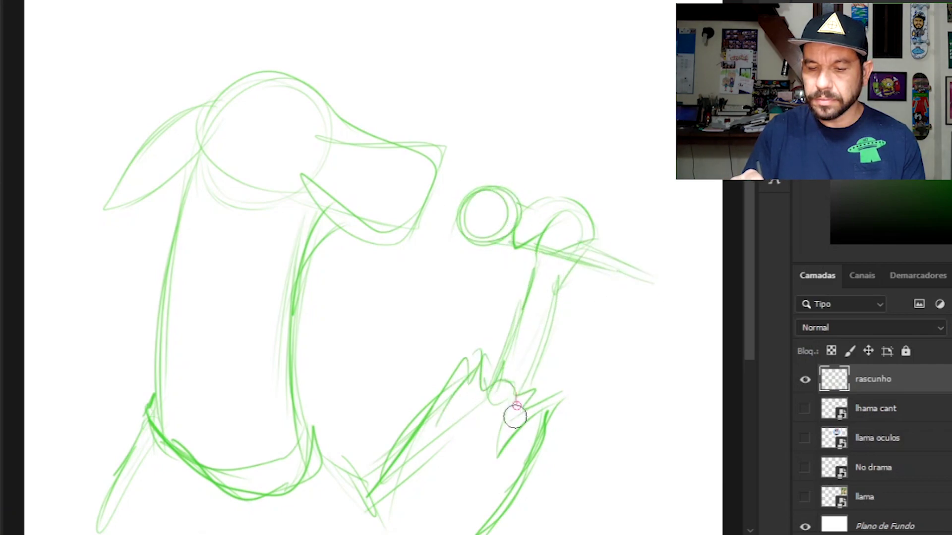
# Compare the sketch with the lhama cant and llama references by toggling layer visibility, leaving both references hidden.
pyautogui.click(805, 410)
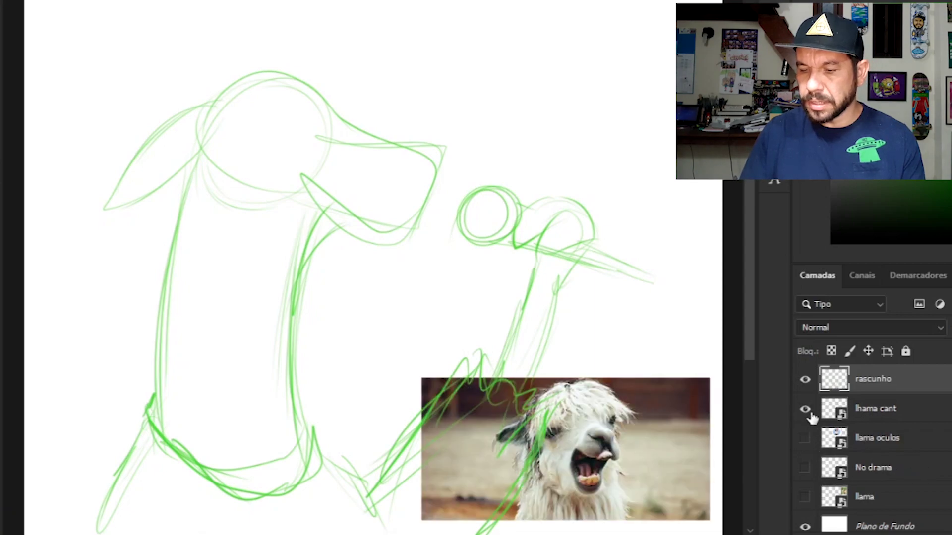
pyautogui.click(805, 409)
pyautogui.click(805, 497)
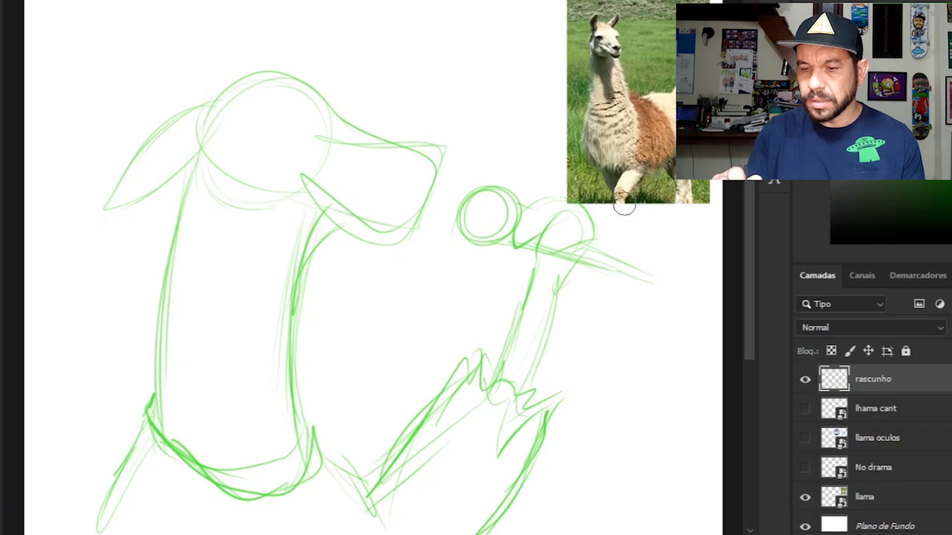
pyautogui.click(805, 381)
pyautogui.click(805, 380)
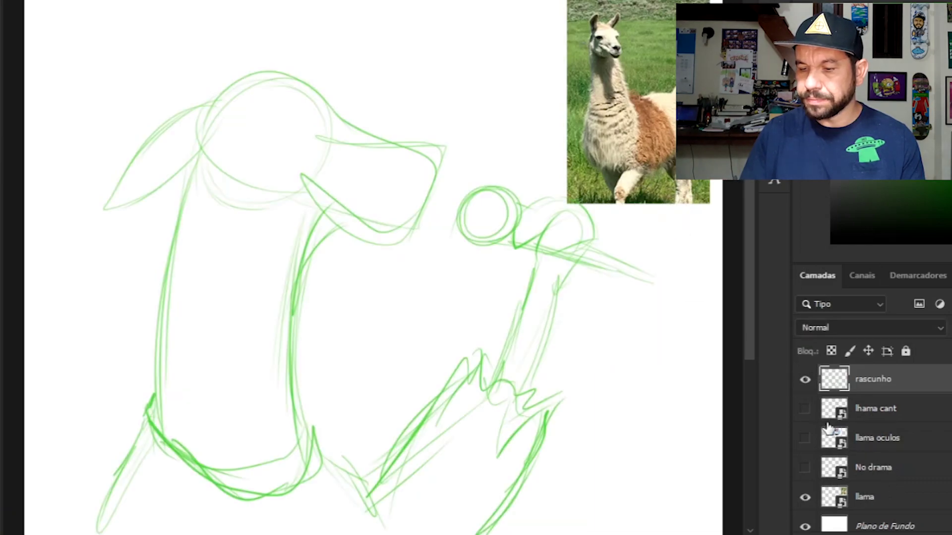
pyautogui.click(806, 498)
pyautogui.click(807, 498)
pyautogui.click(806, 498)
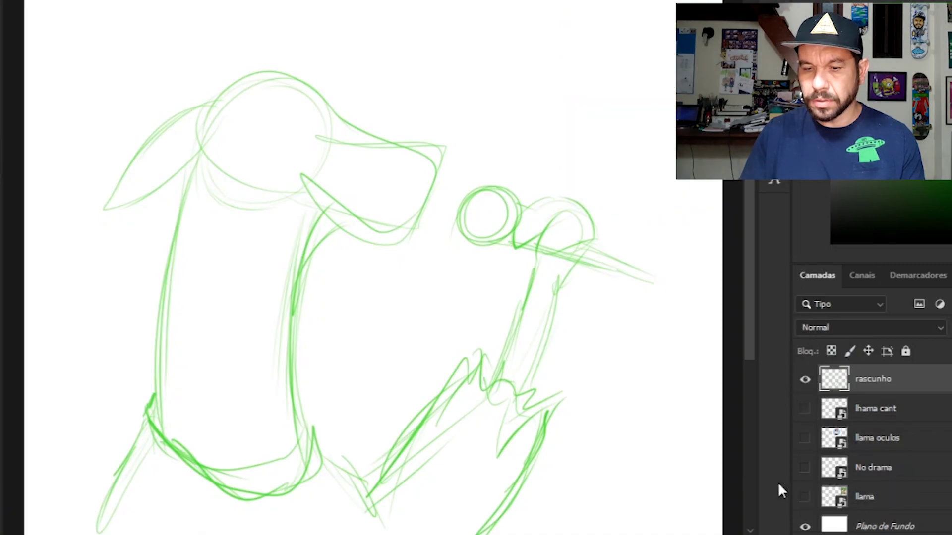
# Reinforce the foreleg and its wool edge, and redraw the outer contour of the head and snout.
pyautogui.moveTo(553, 299); pyautogui.dragTo(511, 396)
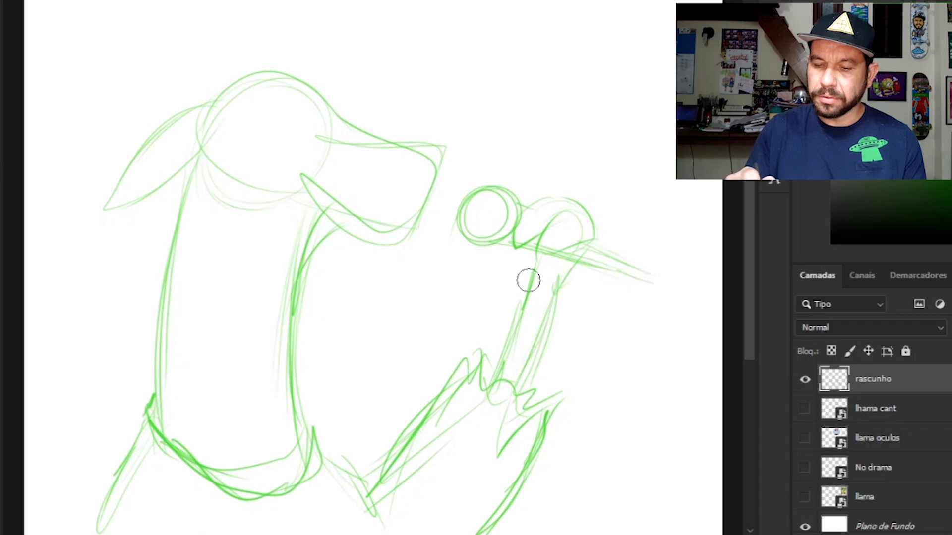
pyautogui.moveTo(493, 339); pyautogui.dragTo(482, 362)
pyautogui.moveTo(530, 390)
pyautogui.mouseDown()
pyautogui.moveTo(545, 397)
pyautogui.moveTo(505, 469)
pyautogui.mouseUp()
pyautogui.moveTo(335, 227)
pyautogui.mouseDown()
pyautogui.moveTo(364, 252)
pyautogui.moveTo(424, 178)
pyautogui.moveTo(334, 111)
pyautogui.moveTo(208, 99)
pyautogui.moveTo(293, 81)
pyautogui.mouseUp()
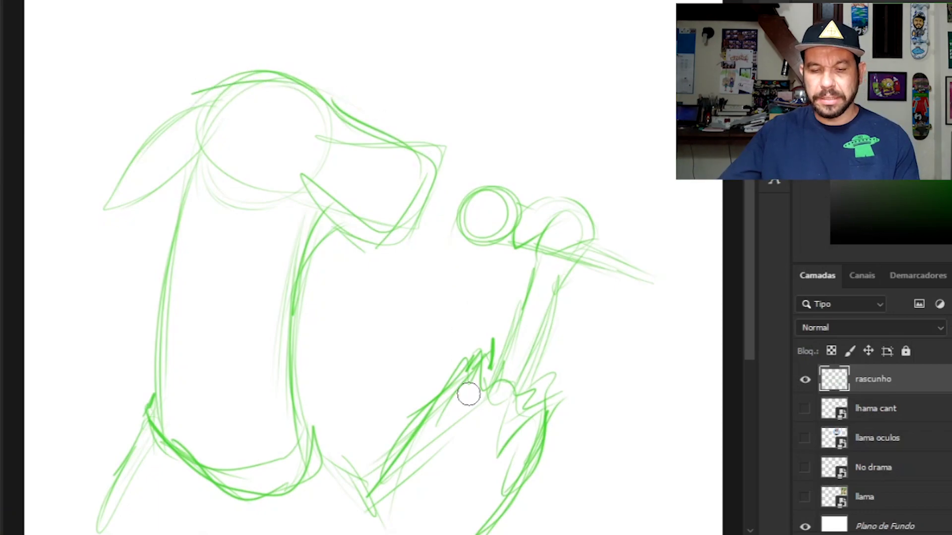
# Add a shaggy wool tuft below the ear and strengthen the ear's upper edge.
pyautogui.moveTo(191, 157); pyautogui.dragTo(151, 258)
pyautogui.moveTo(176, 206)
pyautogui.mouseDown()
pyautogui.moveTo(157, 233)
pyautogui.moveTo(175, 264)
pyautogui.moveTo(203, 184)
pyautogui.moveTo(186, 171)
pyautogui.moveTo(153, 234)
pyautogui.moveTo(207, 188)
pyautogui.moveTo(207, 156)
pyautogui.moveTo(195, 148)
pyautogui.moveTo(132, 226)
pyautogui.mouseUp()
pyautogui.moveTo(199, 106); pyautogui.dragTo(115, 201)
pyautogui.moveTo(119, 198); pyautogui.dragTo(180, 111)
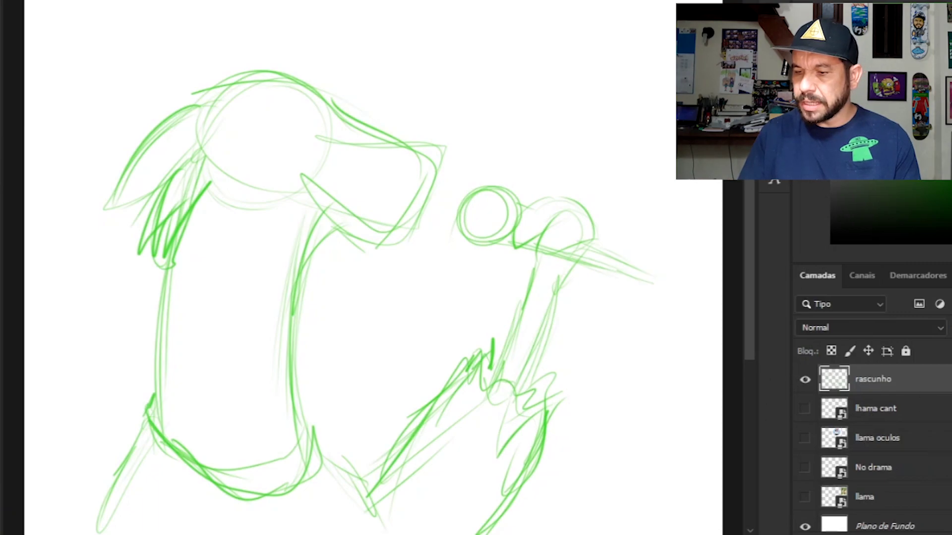
# Lower the opacity of the rascunho layer and add a new empty layer above it.
pyautogui.press('5')
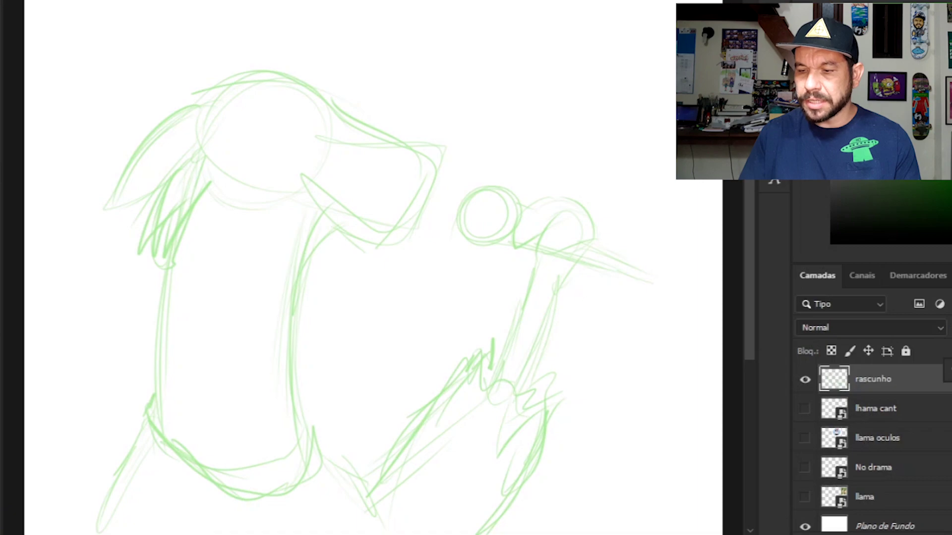
pyautogui.hotkey('ctrl', 'shift', 'alt', 'n')
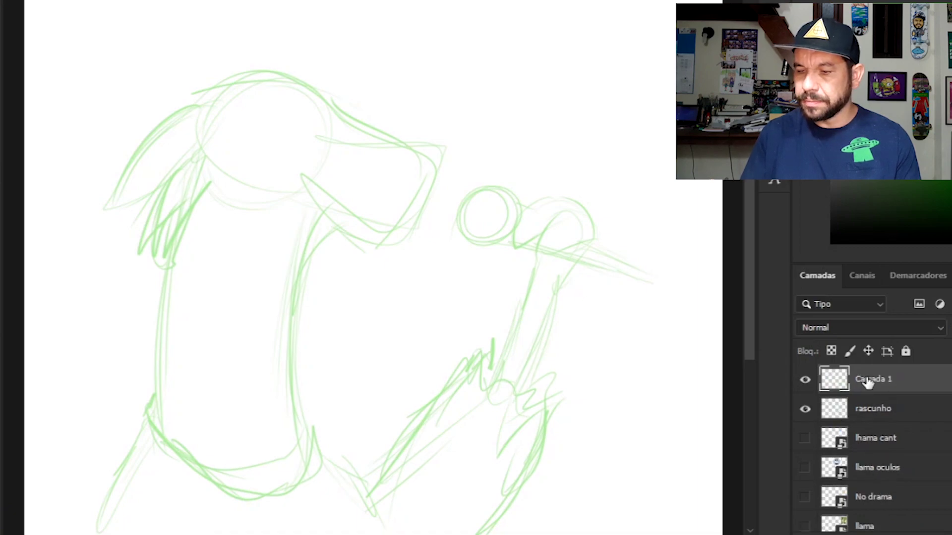
# Draw the neck's shaggy wool outline in red on the new layer, along both sides and around the base.
pyautogui.moveTo(306, 227); pyautogui.dragTo(297, 270)
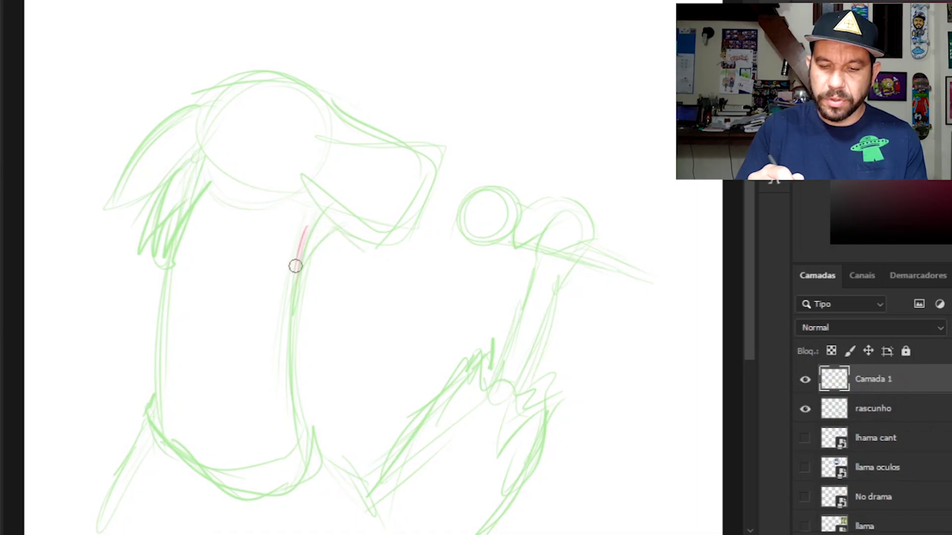
pyautogui.moveTo(316, 219); pyautogui.dragTo(296, 332)
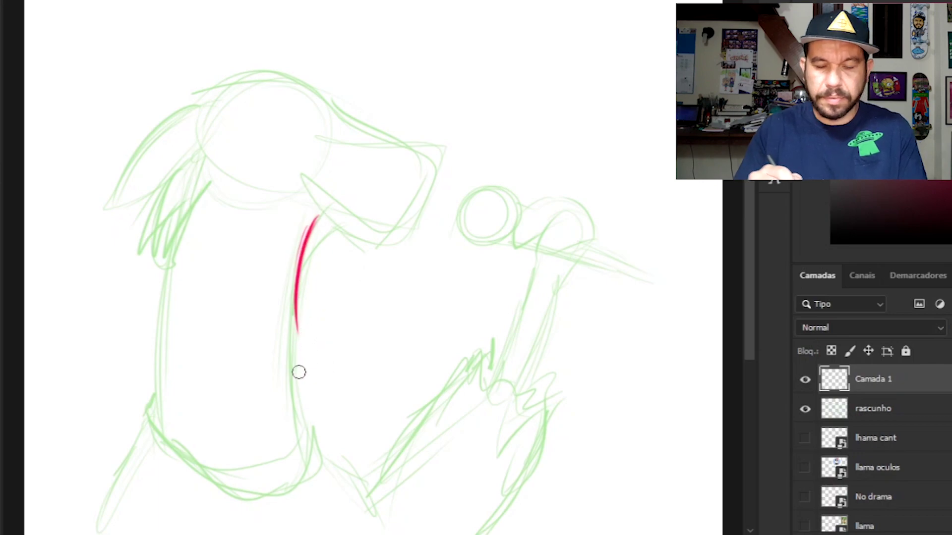
pyautogui.hotkey('ctrl', 'z')
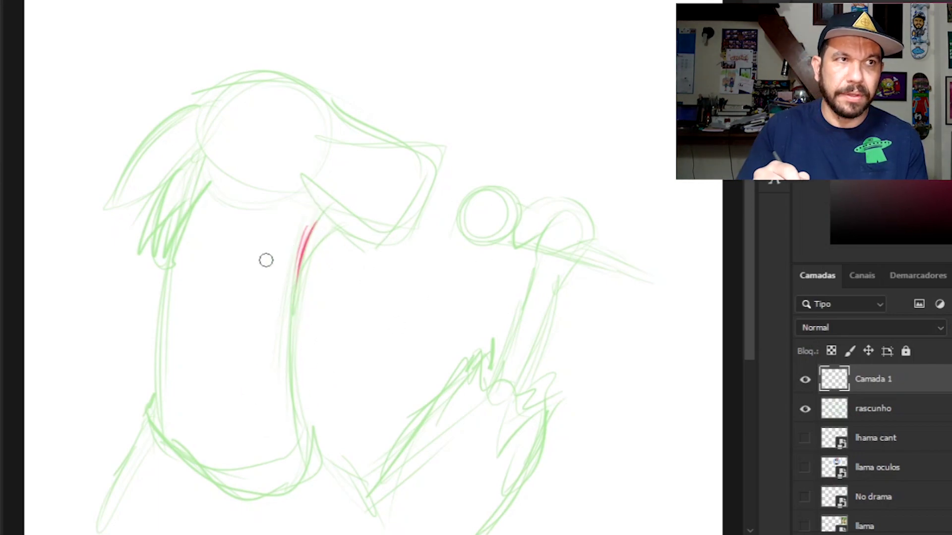
pyautogui.moveTo(182, 195)
pyautogui.mouseDown()
pyautogui.moveTo(170, 318)
pyautogui.moveTo(170, 253)
pyautogui.moveTo(179, 371)
pyautogui.moveTo(153, 333)
pyautogui.moveTo(161, 320)
pyautogui.moveTo(153, 366)
pyautogui.moveTo(158, 356)
pyautogui.moveTo(154, 399)
pyautogui.mouseUp()
pyautogui.moveTo(315, 224)
pyautogui.mouseDown()
pyautogui.moveTo(299, 294)
pyautogui.moveTo(291, 289)
pyautogui.moveTo(287, 358)
pyautogui.moveTo(294, 444)
pyautogui.moveTo(322, 498)
pyautogui.moveTo(287, 474)
pyautogui.mouseUp()
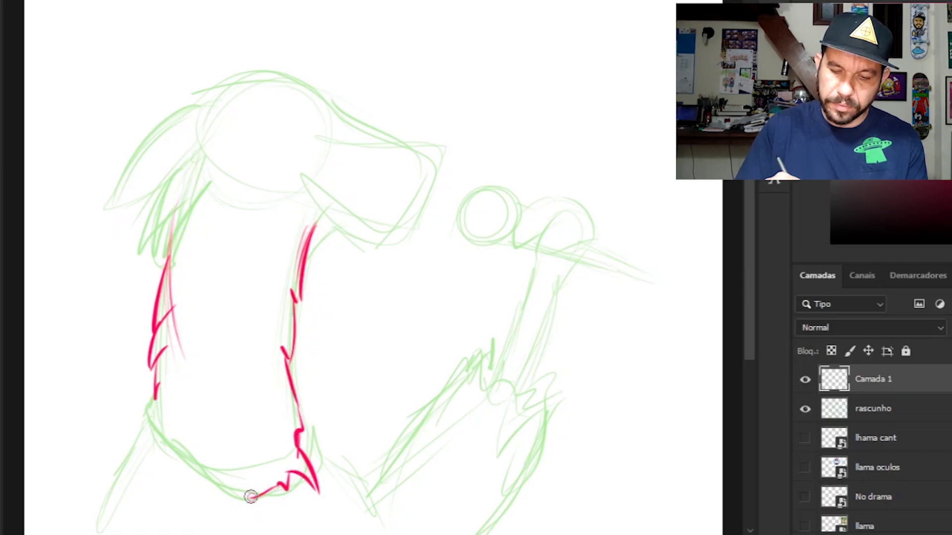
pyautogui.moveTo(156, 405); pyautogui.dragTo(151, 420)
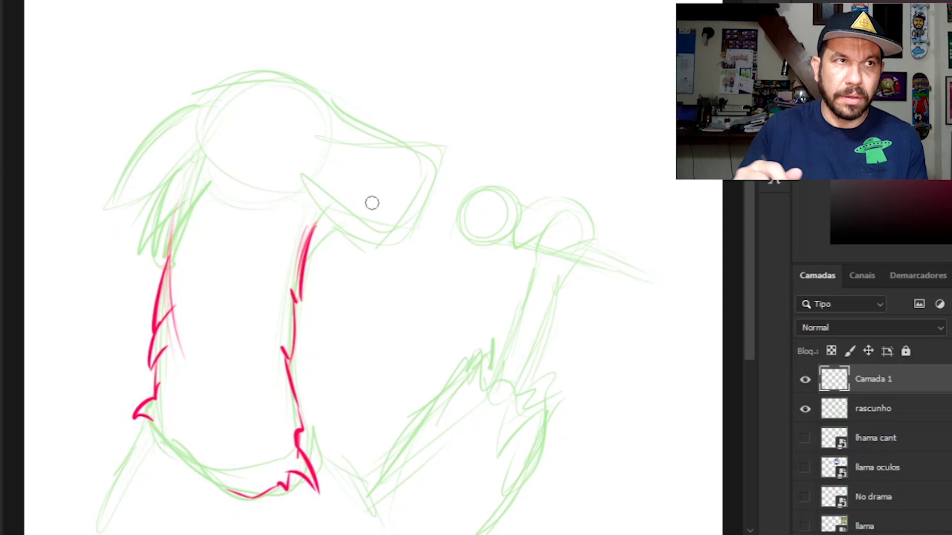
# Draw the cheek and lower jaw line in red with hair strands below the chin, and show the lhama cant reference.
pyautogui.moveTo(208, 160)
pyautogui.mouseDown()
pyautogui.moveTo(213, 201)
pyautogui.moveTo(233, 215)
pyautogui.moveTo(322, 189)
pyautogui.moveTo(323, 225)
pyautogui.moveTo(376, 289)
pyautogui.mouseUp()
pyautogui.moveTo(343, 232); pyautogui.dragTo(360, 264)
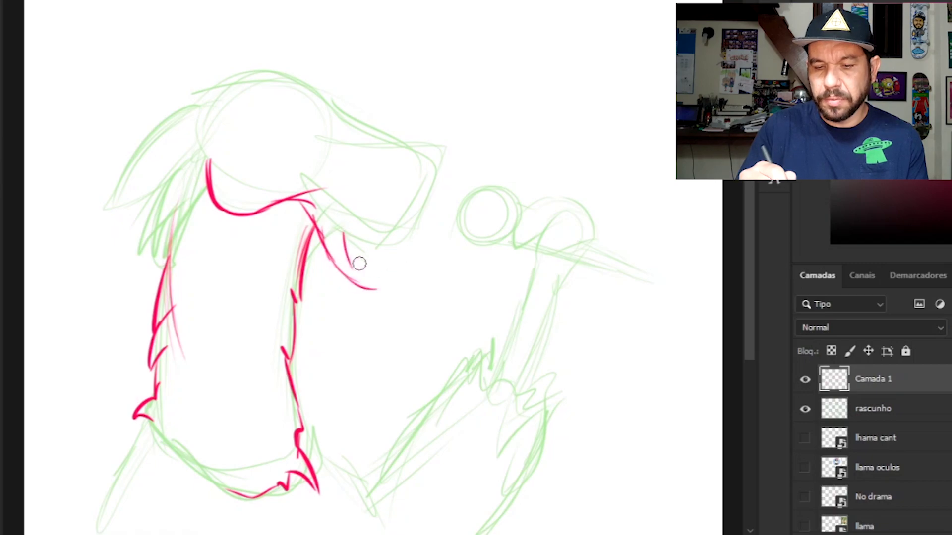
pyautogui.moveTo(311, 218); pyautogui.dragTo(325, 293)
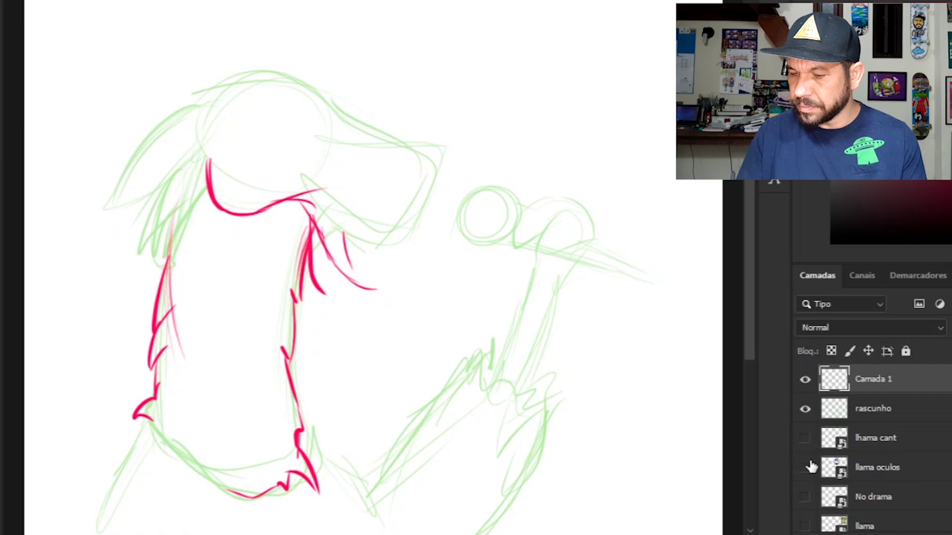
pyautogui.click(805, 438)
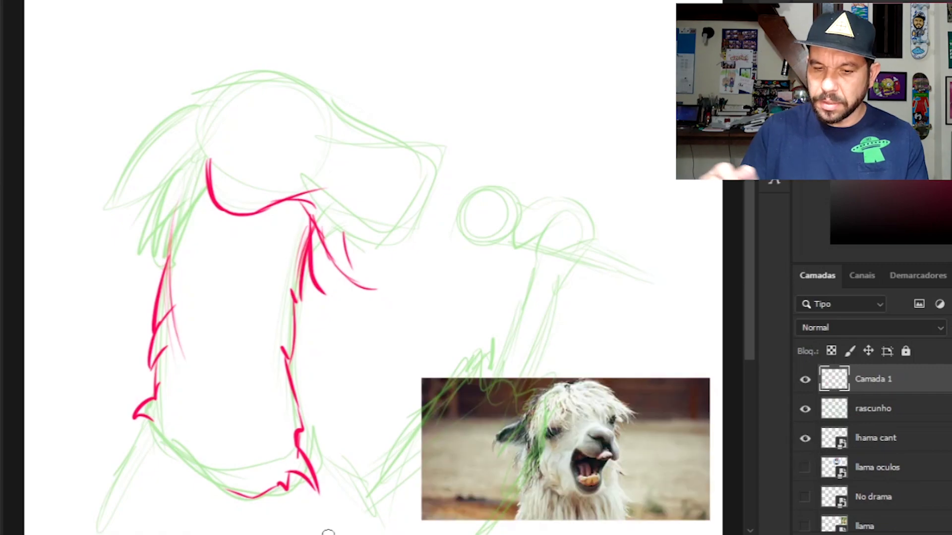
# Draw the open mouth's outline in red, with the lower jaw, the upper lip line and a small curved far lip at the muzzle tip.
pyautogui.moveTo(385, 233); pyautogui.dragTo(371, 270)
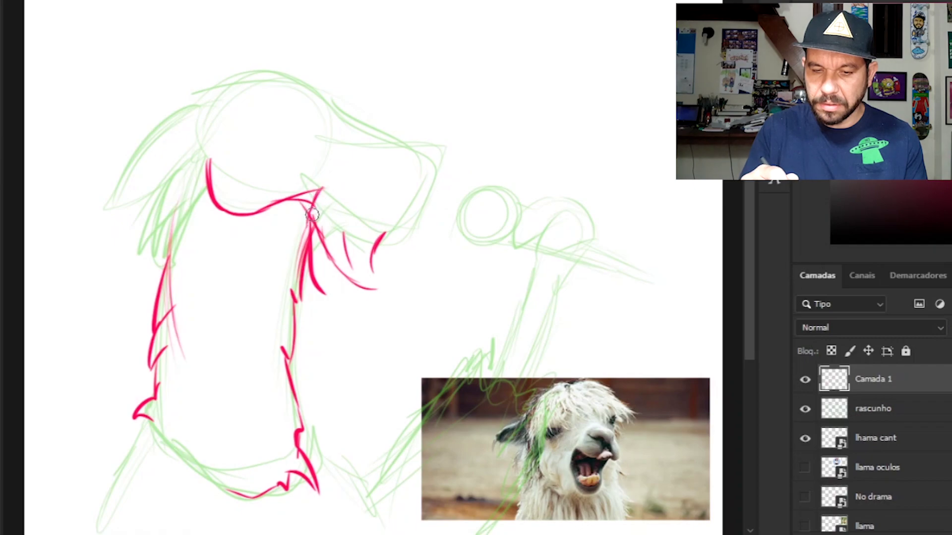
pyautogui.moveTo(312, 207)
pyautogui.mouseDown()
pyautogui.moveTo(333, 292)
pyautogui.moveTo(339, 282)
pyautogui.moveTo(317, 267)
pyautogui.mouseUp()
pyautogui.moveTo(282, 207)
pyautogui.mouseDown()
pyautogui.moveTo(297, 290)
pyautogui.moveTo(314, 307)
pyautogui.moveTo(369, 295)
pyautogui.moveTo(305, 302)
pyautogui.moveTo(270, 199)
pyautogui.moveTo(307, 205)
pyautogui.moveTo(360, 242)
pyautogui.moveTo(407, 215)
pyautogui.mouseUp()
pyautogui.moveTo(379, 243); pyautogui.dragTo(405, 218)
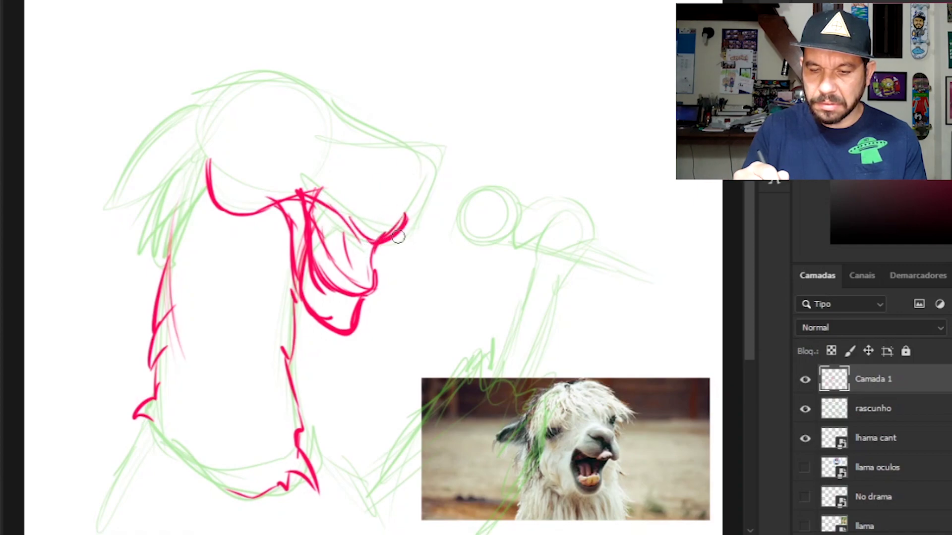
pyautogui.moveTo(421, 253)
pyautogui.mouseDown()
pyautogui.moveTo(434, 214)
pyautogui.moveTo(351, 216)
pyautogui.moveTo(197, 165)
pyautogui.moveTo(205, 148)
pyautogui.mouseUp()
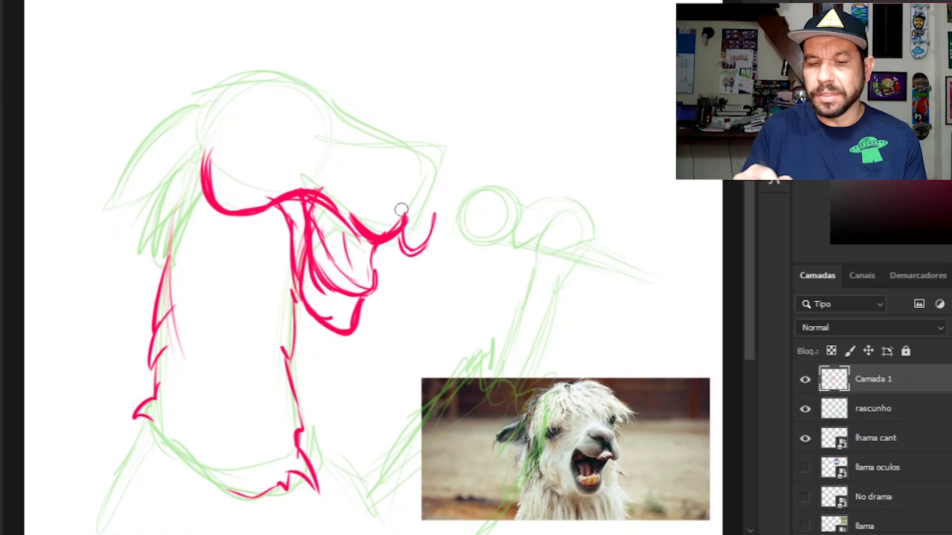
# Define the inner contour of the open mouth and scribble its interior solid red.
pyautogui.moveTo(314, 211)
pyautogui.mouseDown()
pyautogui.moveTo(343, 281)
pyautogui.moveTo(313, 214)
pyautogui.mouseUp()
pyautogui.moveTo(333, 278)
pyautogui.mouseDown()
pyautogui.moveTo(355, 283)
pyautogui.moveTo(372, 243)
pyautogui.mouseUp()
pyautogui.moveTo(352, 283)
pyautogui.mouseDown()
pyautogui.moveTo(354, 236)
pyautogui.moveTo(379, 215)
pyautogui.mouseUp()
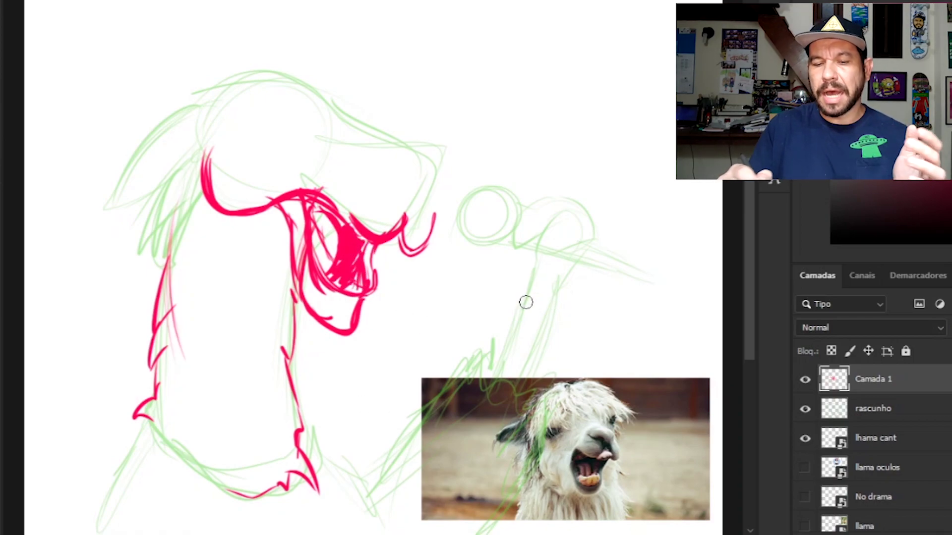
# Draw the jagged wool tuft below the ear in red, connecting it to the back of the neck.
pyautogui.moveTo(181, 174); pyautogui.dragTo(139, 268)
pyautogui.moveTo(163, 226)
pyautogui.mouseDown()
pyautogui.moveTo(139, 258)
pyautogui.moveTo(161, 287)
pyautogui.mouseUp()
pyautogui.moveTo(203, 203); pyautogui.dragTo(168, 277)
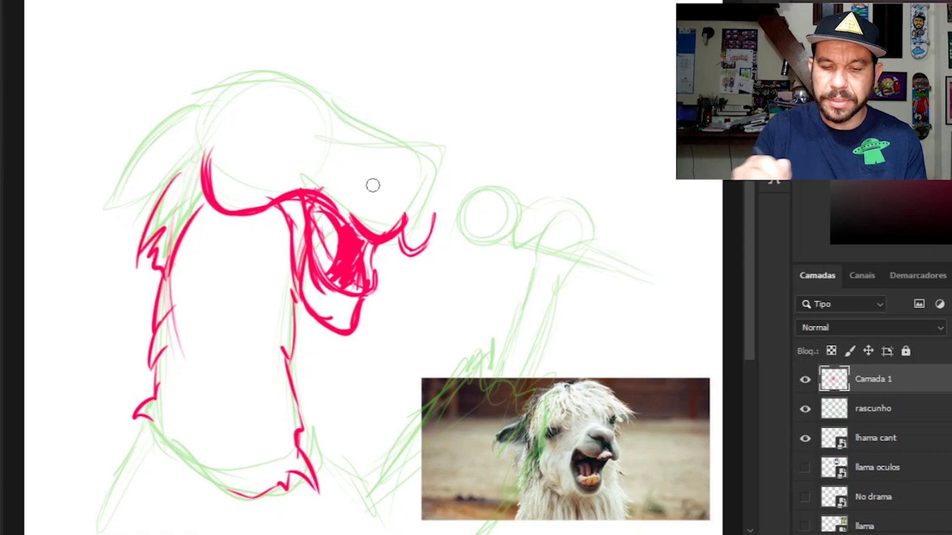
# Draw the llama's nose with its nostril and lip creases, and the snout's bridge up to the forehead.
pyautogui.moveTo(435, 193); pyautogui.dragTo(404, 219)
pyautogui.moveTo(399, 185); pyautogui.dragTo(403, 218)
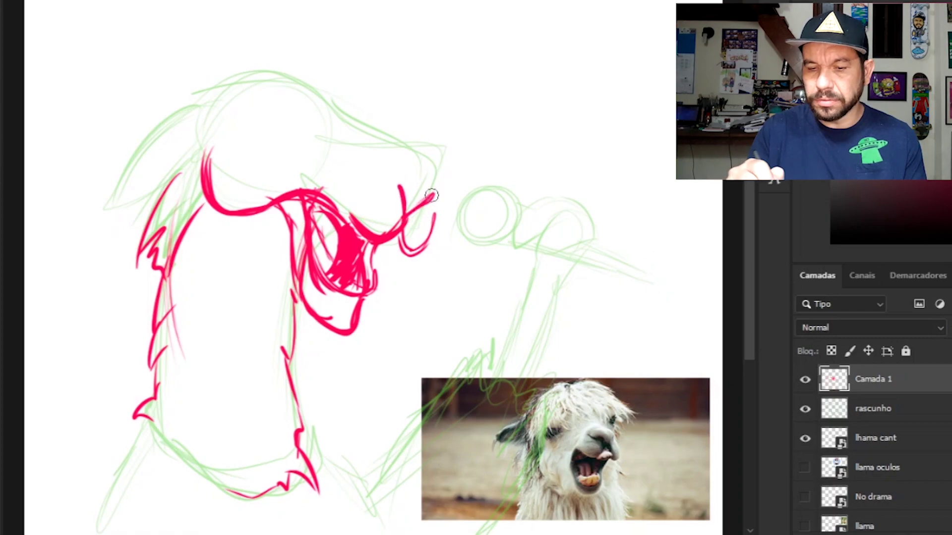
pyautogui.moveTo(433, 216); pyautogui.dragTo(455, 194)
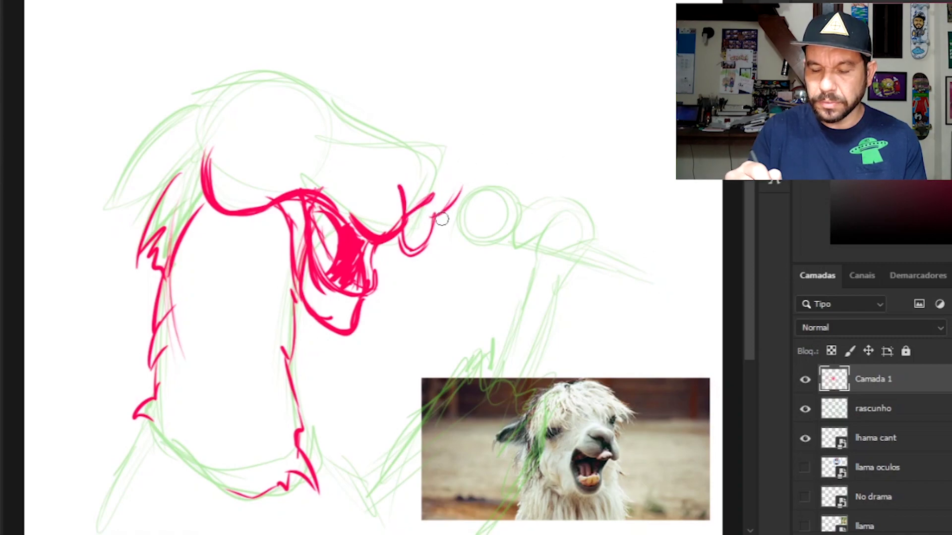
pyautogui.moveTo(414, 218)
pyautogui.mouseDown()
pyautogui.moveTo(448, 181)
pyautogui.moveTo(403, 155)
pyautogui.moveTo(441, 168)
pyautogui.moveTo(384, 170)
pyautogui.moveTo(397, 213)
pyautogui.moveTo(387, 166)
pyautogui.mouseUp()
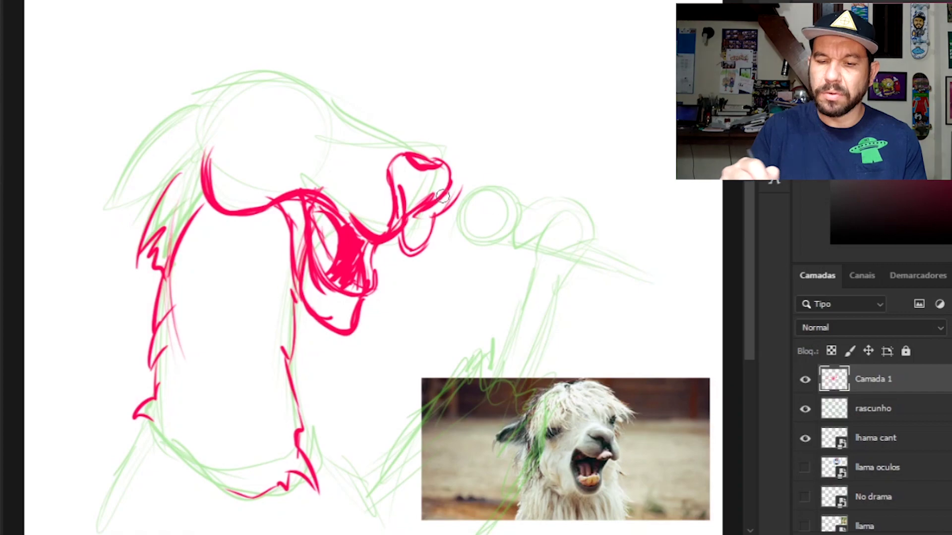
pyautogui.moveTo(414, 149)
pyautogui.mouseDown()
pyautogui.moveTo(357, 140)
pyautogui.moveTo(337, 127)
pyautogui.moveTo(326, 99)
pyautogui.moveTo(339, 130)
pyautogui.mouseUp()
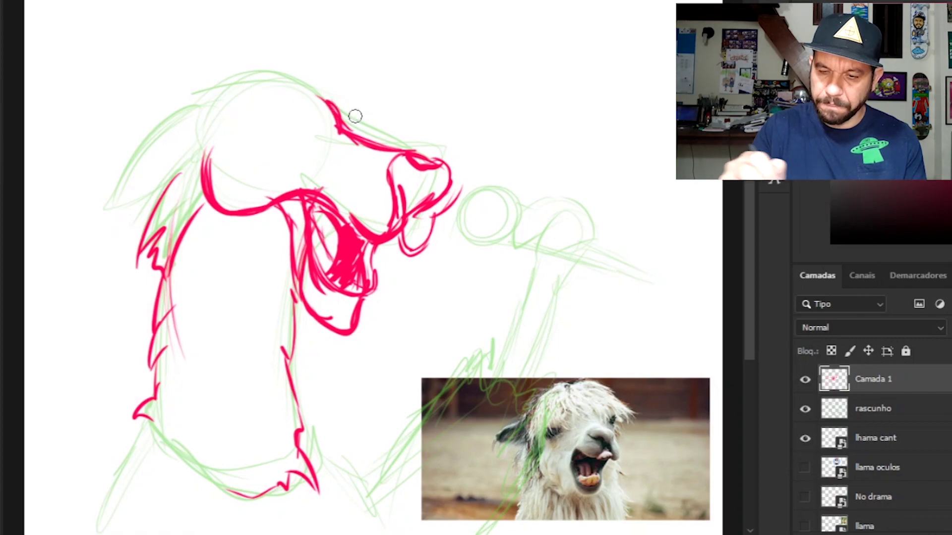
# Draw the llama's round eye with a filled pupil and a thick angled eyebrow above it.
pyautogui.moveTo(249, 161)
pyautogui.mouseDown()
pyautogui.moveTo(270, 147)
pyautogui.moveTo(229, 161)
pyautogui.moveTo(251, 124)
pyautogui.moveTo(272, 149)
pyautogui.moveTo(241, 134)
pyautogui.moveTo(228, 166)
pyautogui.moveTo(243, 150)
pyautogui.moveTo(267, 155)
pyautogui.mouseUp()
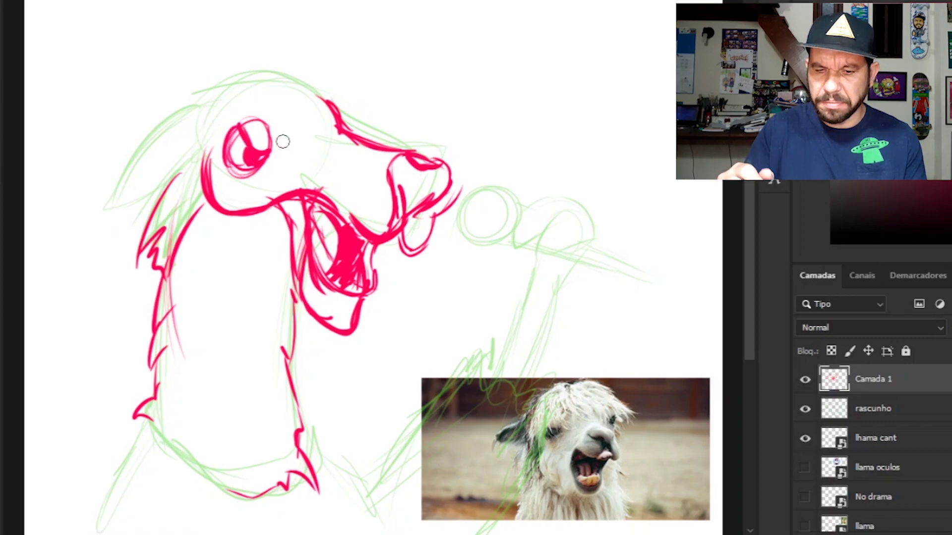
pyautogui.moveTo(270, 113); pyautogui.dragTo(287, 142)
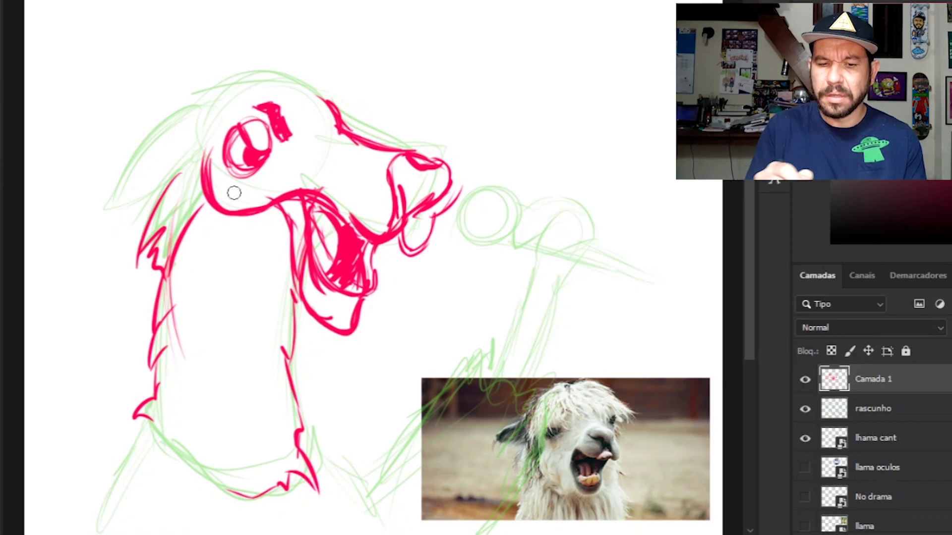
# Draw the long pointed ear in red and add a hoop earring at its tip.
pyautogui.moveTo(203, 147)
pyautogui.mouseDown()
pyautogui.moveTo(154, 186)
pyautogui.moveTo(90, 210)
pyautogui.moveTo(201, 148)
pyautogui.mouseUp()
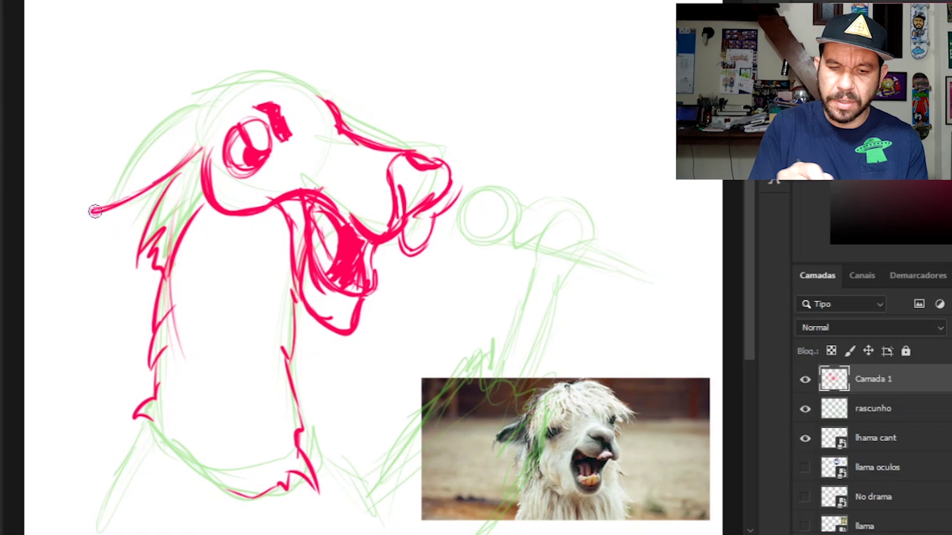
pyautogui.moveTo(197, 105)
pyautogui.mouseDown()
pyautogui.moveTo(91, 191)
pyautogui.moveTo(85, 211)
pyautogui.mouseUp()
pyautogui.moveTo(191, 107)
pyautogui.mouseDown()
pyautogui.moveTo(87, 214)
pyautogui.moveTo(133, 135)
pyautogui.mouseUp()
pyautogui.moveTo(93, 179); pyautogui.dragTo(133, 128)
pyautogui.moveTo(85, 216); pyautogui.dragTo(201, 148)
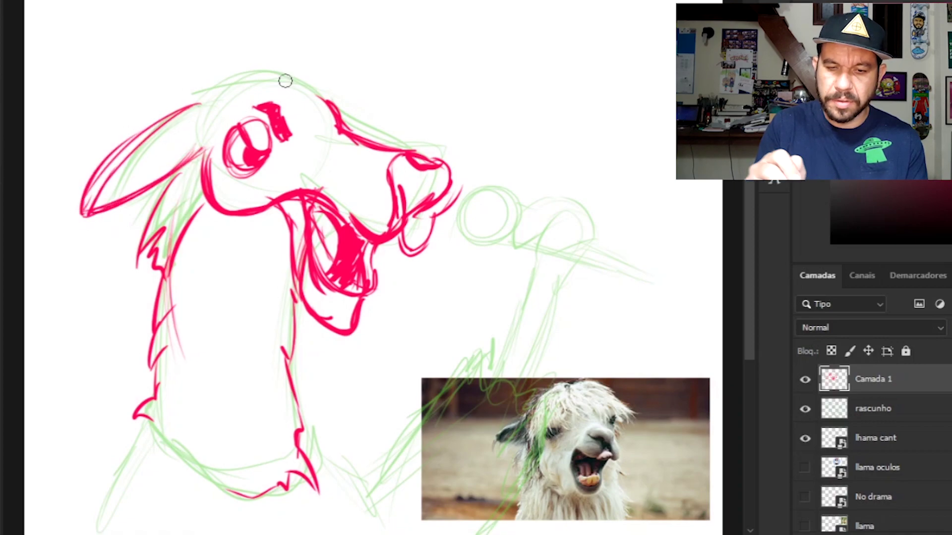
pyautogui.moveTo(123, 217); pyautogui.dragTo(100, 209)
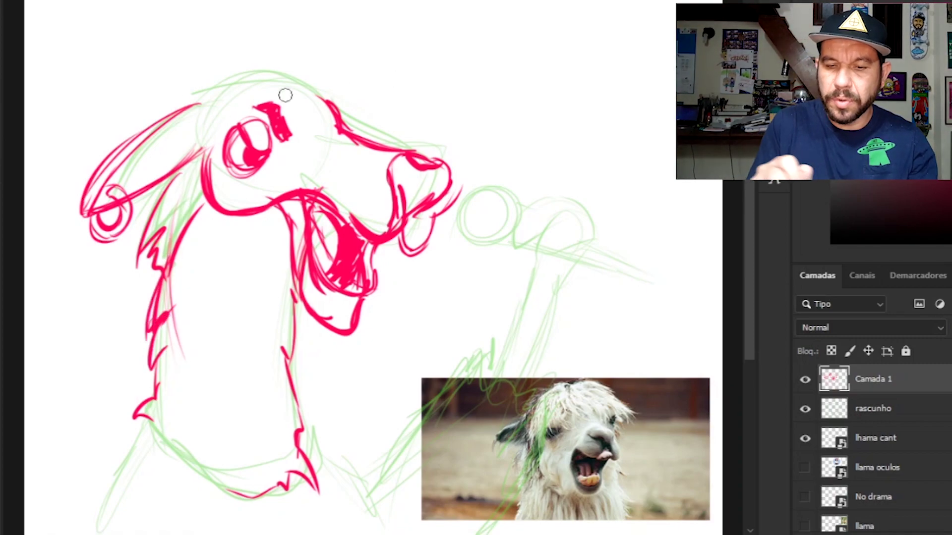
# Draw hair strands sweeping forward from the llama's forehead.
pyautogui.moveTo(323, 96); pyautogui.dragTo(372, 105)
pyautogui.rightClick(462, 106)
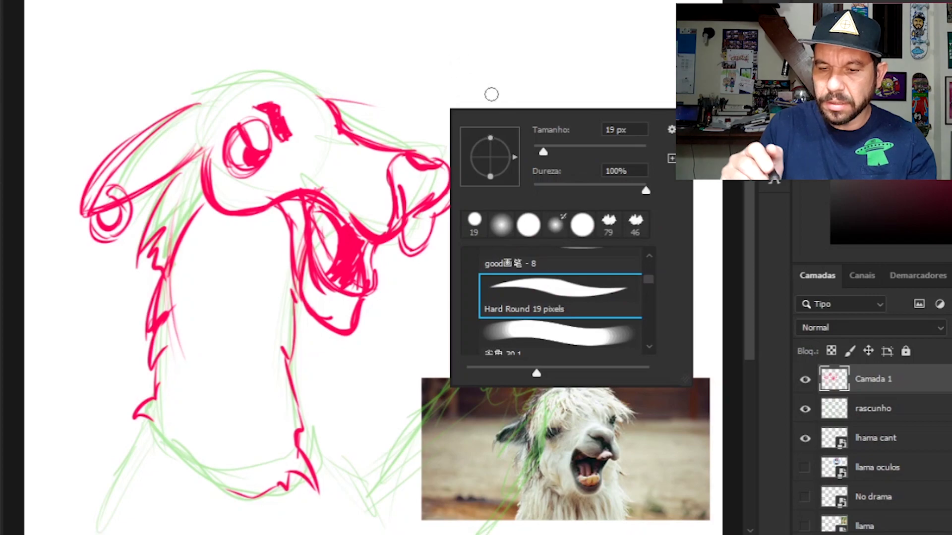
pyautogui.click(526, 38)
pyautogui.moveTo(272, 95)
pyautogui.mouseDown()
pyautogui.moveTo(372, 104)
pyautogui.moveTo(369, 96)
pyautogui.mouseUp()
pyautogui.moveTo(298, 83); pyautogui.dragTo(369, 90)
pyautogui.moveTo(280, 69); pyautogui.dragTo(354, 77)
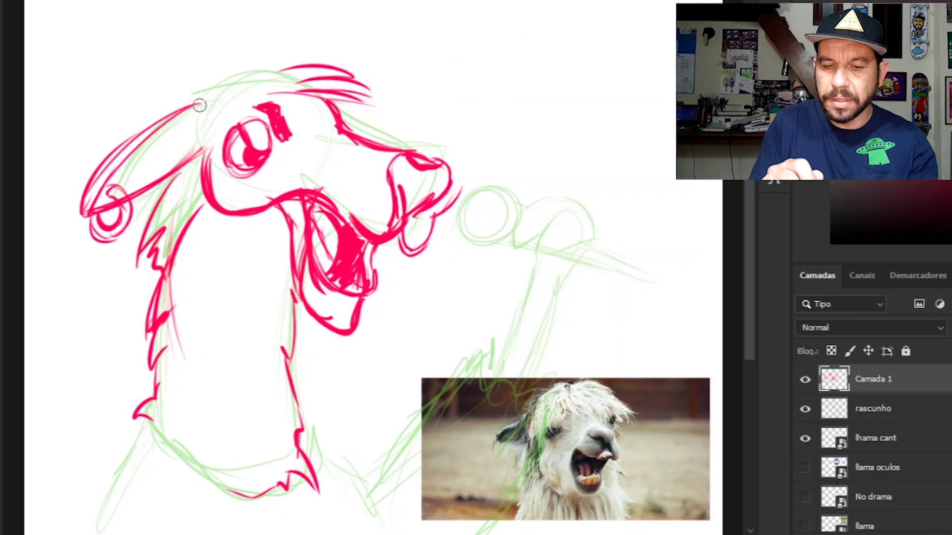
# Draw a cap on the llama's head with a wide curved brim and a tall angular crown.
pyautogui.moveTo(207, 105)
pyautogui.mouseDown()
pyautogui.moveTo(302, 73)
pyautogui.moveTo(420, 58)
pyautogui.moveTo(429, 86)
pyautogui.mouseUp()
pyautogui.moveTo(349, 127)
pyautogui.mouseDown()
pyautogui.moveTo(415, 97)
pyautogui.moveTo(421, 84)
pyautogui.moveTo(405, 59)
pyautogui.moveTo(342, 54)
pyautogui.moveTo(204, 94)
pyautogui.moveTo(341, 56)
pyautogui.moveTo(417, 55)
pyautogui.mouseUp()
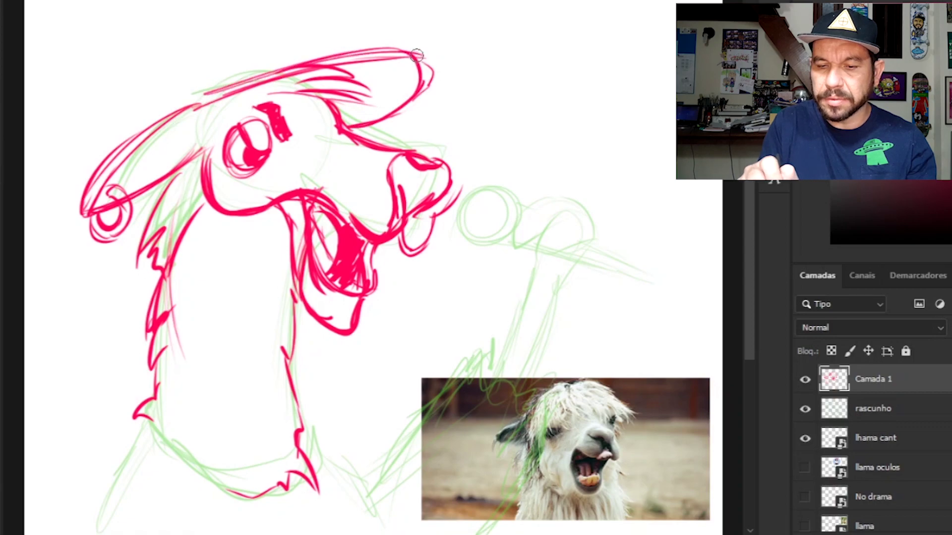
pyautogui.moveTo(365, 123); pyautogui.dragTo(405, 54)
pyautogui.moveTo(194, 102); pyautogui.dragTo(299, 60)
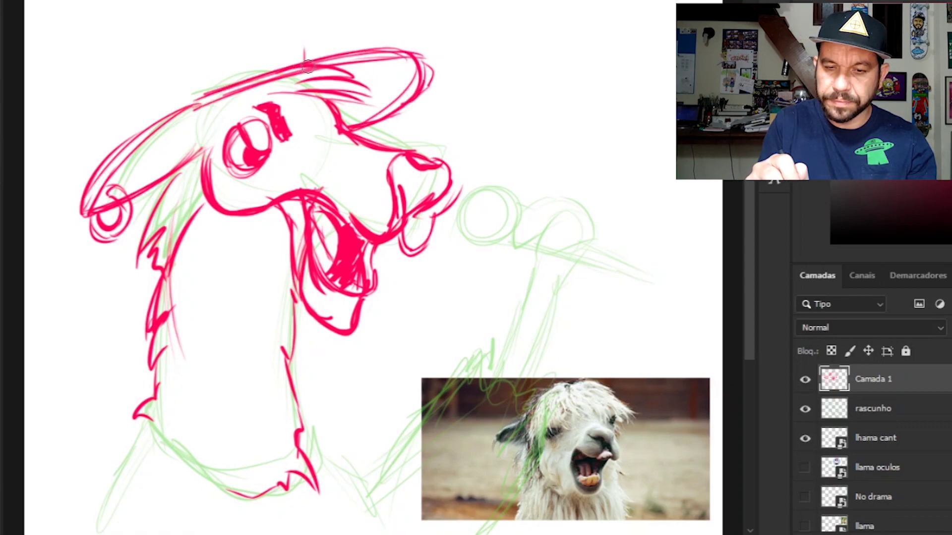
pyautogui.moveTo(251, 6)
pyautogui.mouseDown()
pyautogui.moveTo(209, 17)
pyautogui.moveTo(226, 12)
pyautogui.moveTo(153, 62)
pyautogui.moveTo(162, 113)
pyautogui.moveTo(154, 89)
pyautogui.moveTo(234, 5)
pyautogui.mouseUp()
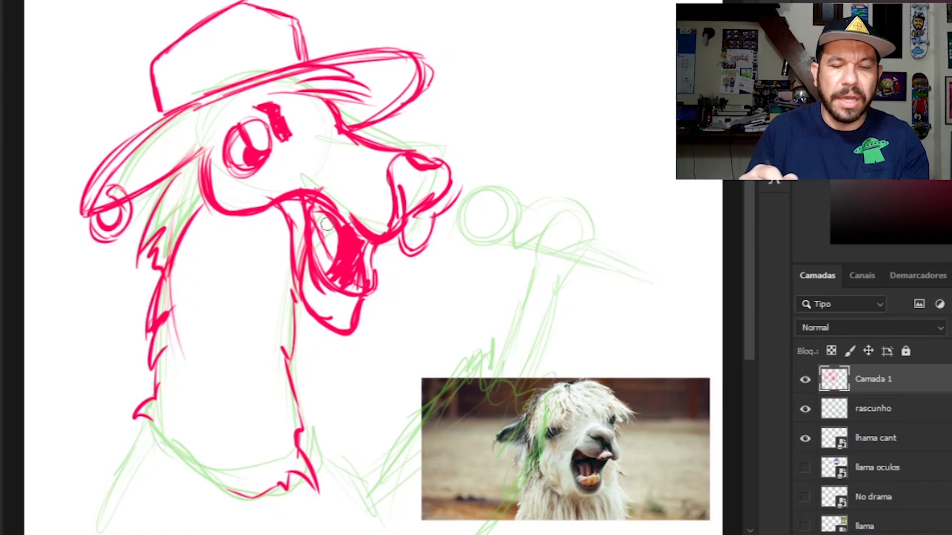
# Add short wool strokes at the throat and on the upper neck behind the cheek.
pyautogui.moveTo(285, 340); pyautogui.dragTo(281, 285)
pyautogui.moveTo(187, 237); pyautogui.dragTo(160, 276)
pyautogui.moveTo(181, 196)
pyautogui.mouseDown()
pyautogui.moveTo(164, 265)
pyautogui.moveTo(168, 250)
pyautogui.moveTo(221, 224)
pyautogui.mouseUp()
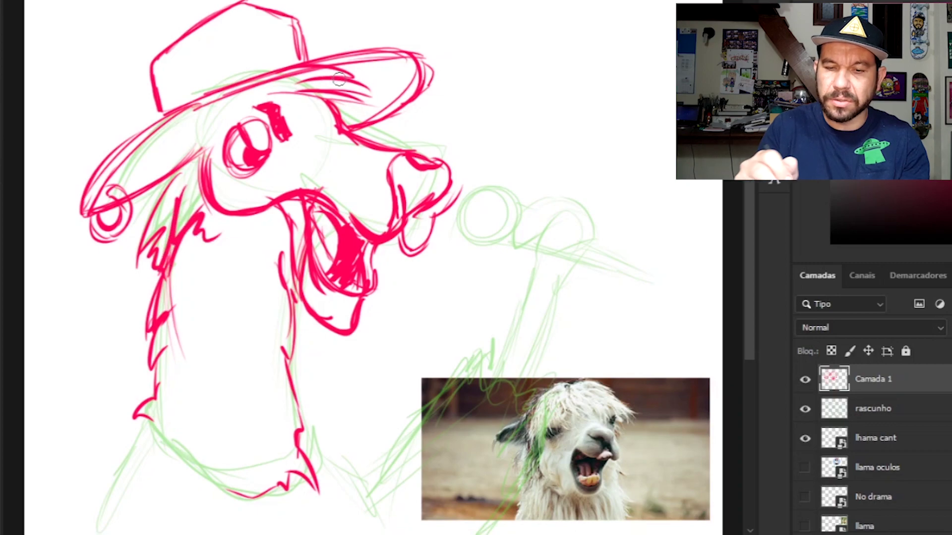
# Add the top button and panel seam to the cap, and hatch shading on its back panel and brim underside.
pyautogui.moveTo(215, 4)
pyautogui.mouseDown()
pyautogui.moveTo(150, 67)
pyautogui.moveTo(154, 111)
pyautogui.mouseUp()
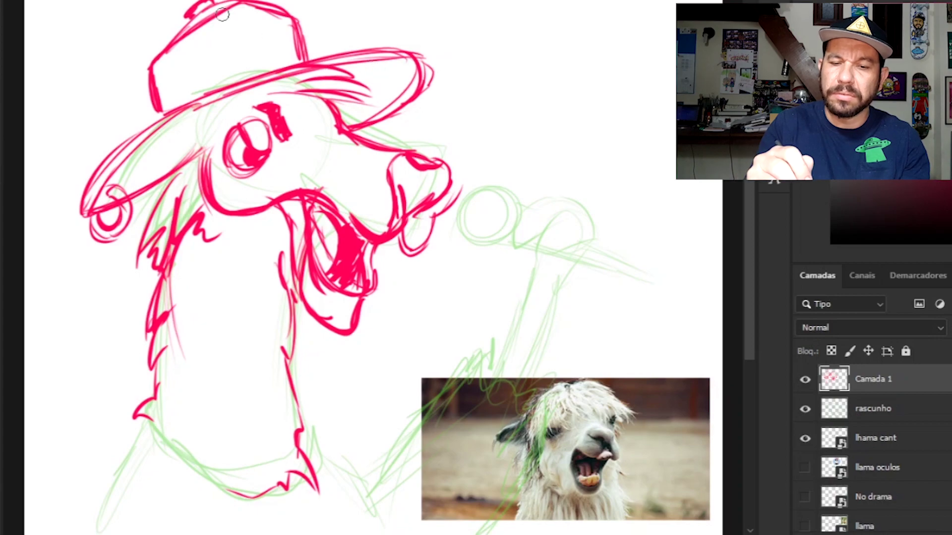
pyautogui.moveTo(208, 25); pyautogui.dragTo(204, 61)
pyautogui.moveTo(191, 19)
pyautogui.mouseDown()
pyautogui.moveTo(149, 69)
pyautogui.moveTo(149, 92)
pyautogui.mouseUp()
pyautogui.moveTo(198, 60); pyautogui.dragTo(171, 110)
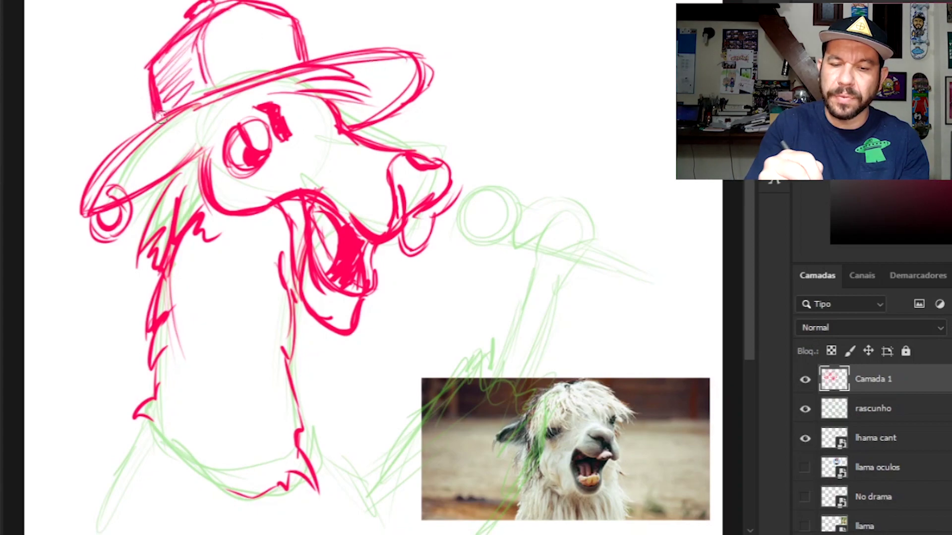
pyautogui.moveTo(278, 75); pyautogui.dragTo(406, 54)
pyautogui.moveTo(369, 115)
pyautogui.mouseDown()
pyautogui.moveTo(406, 53)
pyautogui.moveTo(272, 78)
pyautogui.moveTo(155, 118)
pyautogui.mouseUp()
pyautogui.moveTo(402, 80)
pyautogui.mouseDown()
pyautogui.moveTo(386, 97)
pyautogui.moveTo(370, 93)
pyautogui.moveTo(379, 59)
pyautogui.mouseUp()
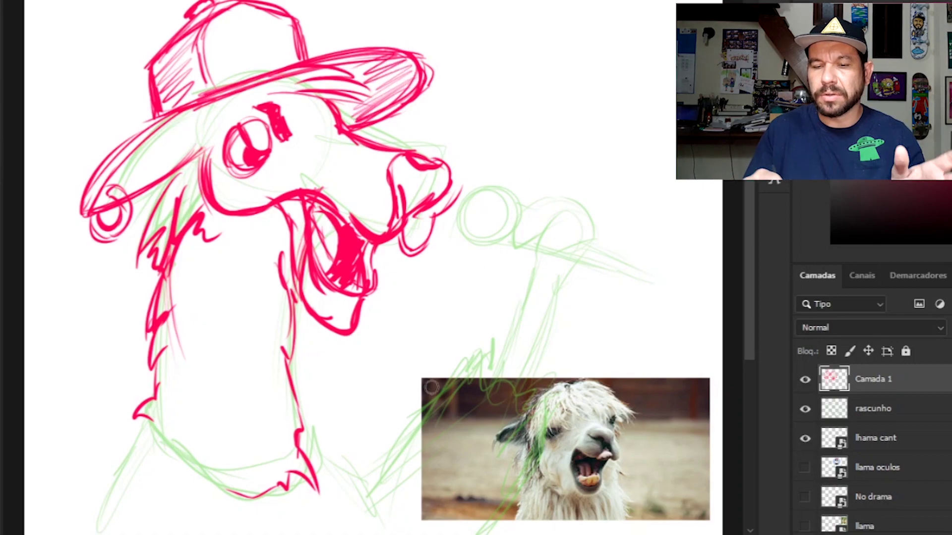
# Draw the microphone's round head and the hoof gripping it, with two lines for the forearm.
pyautogui.moveTo(502, 208)
pyautogui.mouseDown()
pyautogui.moveTo(515, 227)
pyautogui.moveTo(478, 230)
pyautogui.moveTo(467, 221)
pyautogui.moveTo(485, 245)
pyautogui.moveTo(517, 220)
pyautogui.moveTo(453, 235)
pyautogui.moveTo(521, 223)
pyautogui.moveTo(504, 245)
pyautogui.moveTo(512, 217)
pyautogui.moveTo(487, 260)
pyautogui.moveTo(487, 220)
pyautogui.moveTo(503, 207)
pyautogui.moveTo(480, 260)
pyautogui.mouseUp()
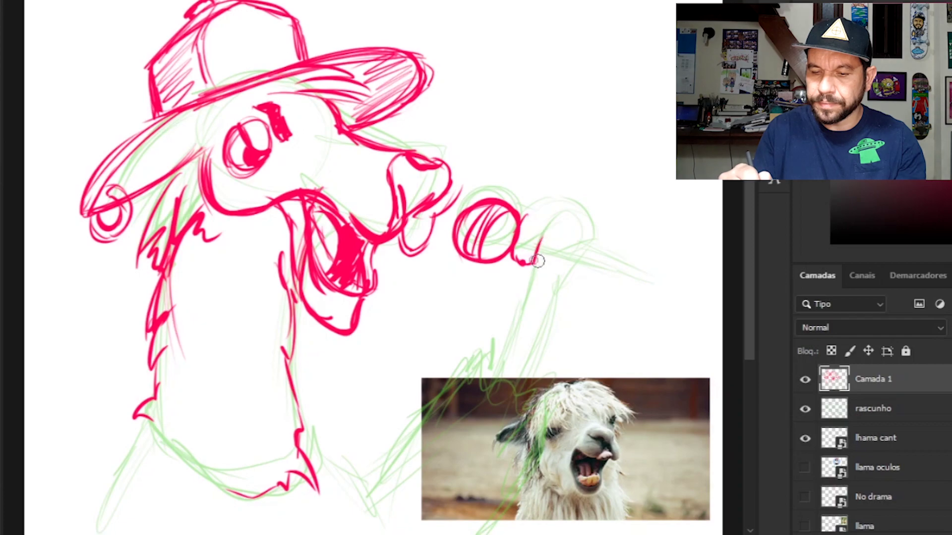
pyautogui.moveTo(567, 215); pyautogui.dragTo(545, 272)
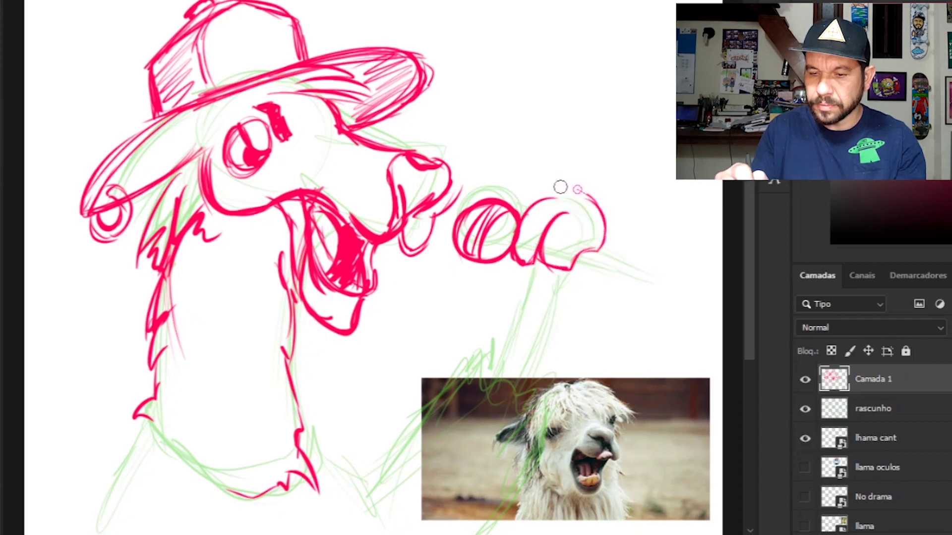
pyautogui.moveTo(559, 206)
pyautogui.mouseDown()
pyautogui.moveTo(597, 250)
pyautogui.moveTo(528, 368)
pyautogui.mouseUp()
pyautogui.moveTo(542, 279); pyautogui.dragTo(499, 351)
# Hide the lhama cant reference and draw the raised arm's shaggy wool and the shoulder lines in red.
pyautogui.click(805, 409)
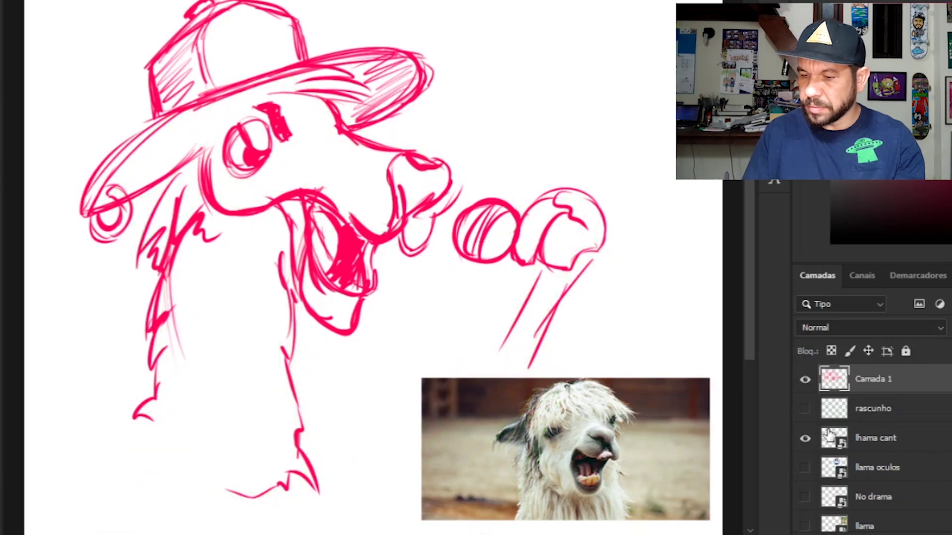
pyautogui.click(807, 409)
pyautogui.click(804, 438)
pyautogui.moveTo(495, 341)
pyautogui.mouseDown()
pyautogui.moveTo(485, 385)
pyautogui.moveTo(473, 362)
pyautogui.moveTo(448, 400)
pyautogui.moveTo(452, 380)
pyautogui.moveTo(424, 455)
pyautogui.moveTo(420, 429)
pyautogui.moveTo(385, 466)
pyautogui.mouseUp()
pyautogui.moveTo(305, 428)
pyautogui.mouseDown()
pyautogui.moveTo(365, 468)
pyautogui.moveTo(392, 533)
pyautogui.mouseUp()
pyautogui.moveTo(148, 426); pyautogui.dragTo(105, 480)
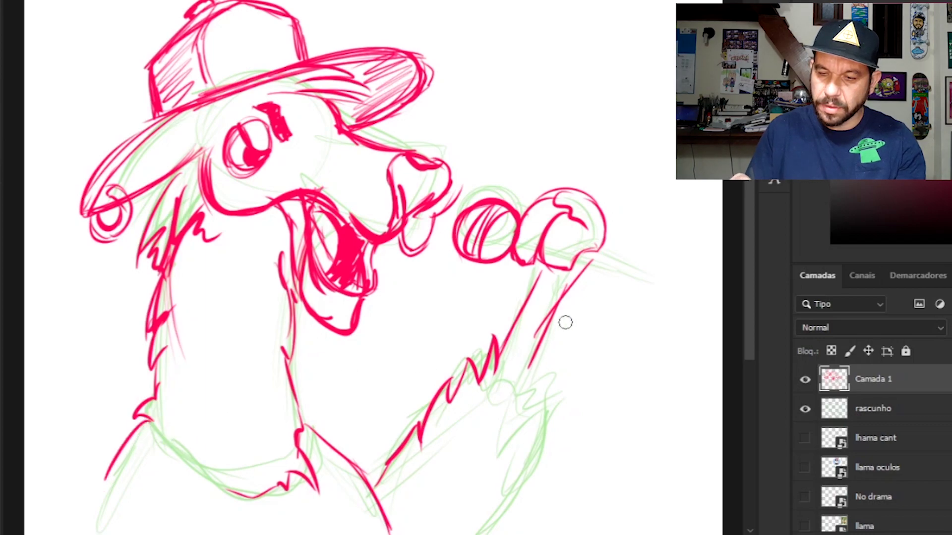
pyautogui.moveTo(503, 377); pyautogui.dragTo(530, 371)
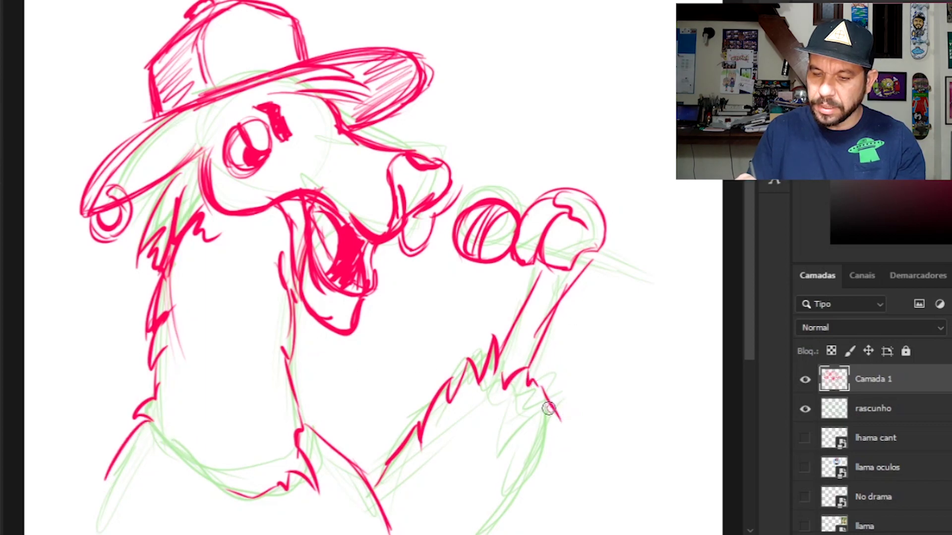
pyautogui.moveTo(544, 468); pyautogui.dragTo(509, 534)
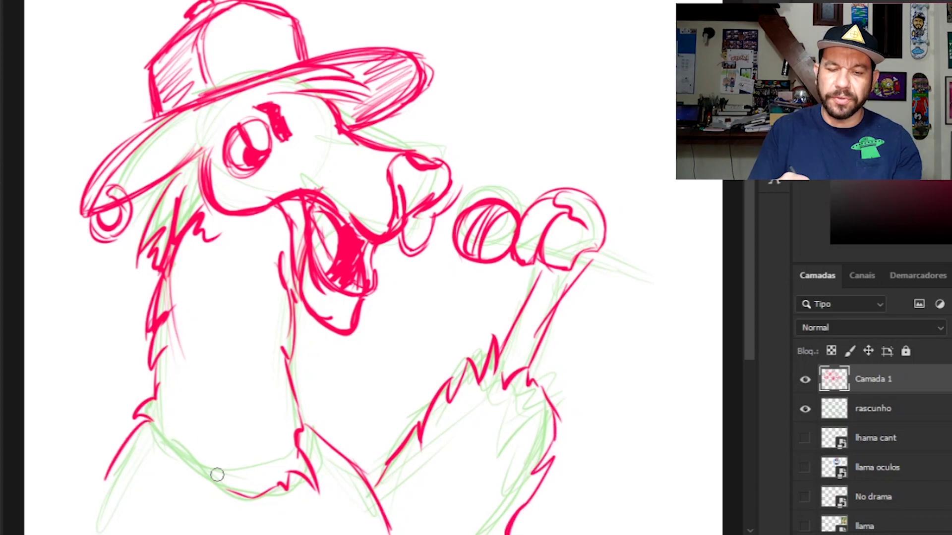
# Draw a hood collar around the base of the neck, with its inner edge and its drape over the back shoulder.
pyautogui.moveTo(296, 483); pyautogui.dragTo(308, 429)
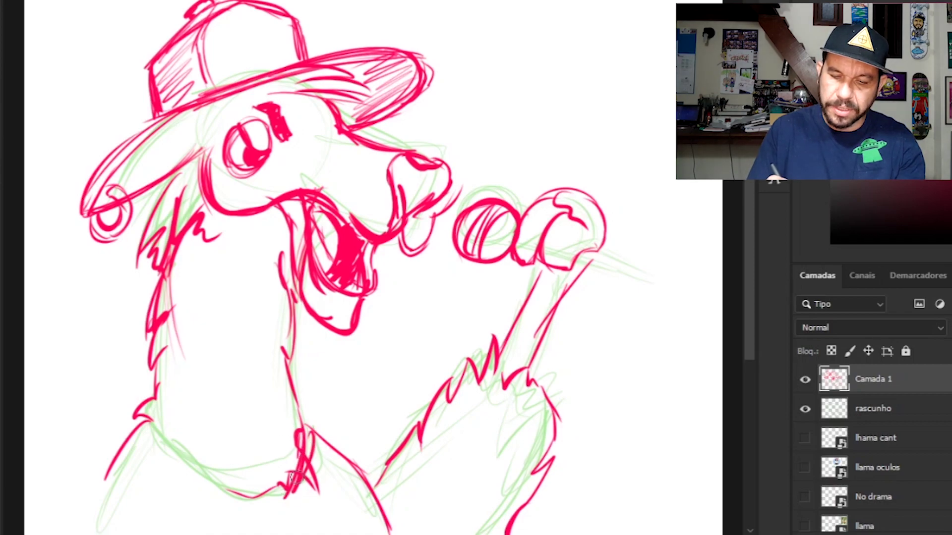
pyautogui.moveTo(286, 504)
pyautogui.mouseDown()
pyautogui.moveTo(147, 404)
pyautogui.moveTo(199, 379)
pyautogui.mouseUp()
pyautogui.moveTo(270, 524)
pyautogui.mouseDown()
pyautogui.moveTo(226, 491)
pyautogui.moveTo(121, 443)
pyautogui.moveTo(115, 422)
pyautogui.moveTo(154, 359)
pyautogui.moveTo(110, 352)
pyautogui.moveTo(124, 382)
pyautogui.mouseUp()
pyautogui.moveTo(147, 347)
pyautogui.mouseDown()
pyautogui.moveTo(96, 404)
pyautogui.moveTo(87, 475)
pyautogui.moveTo(95, 509)
pyautogui.mouseUp()
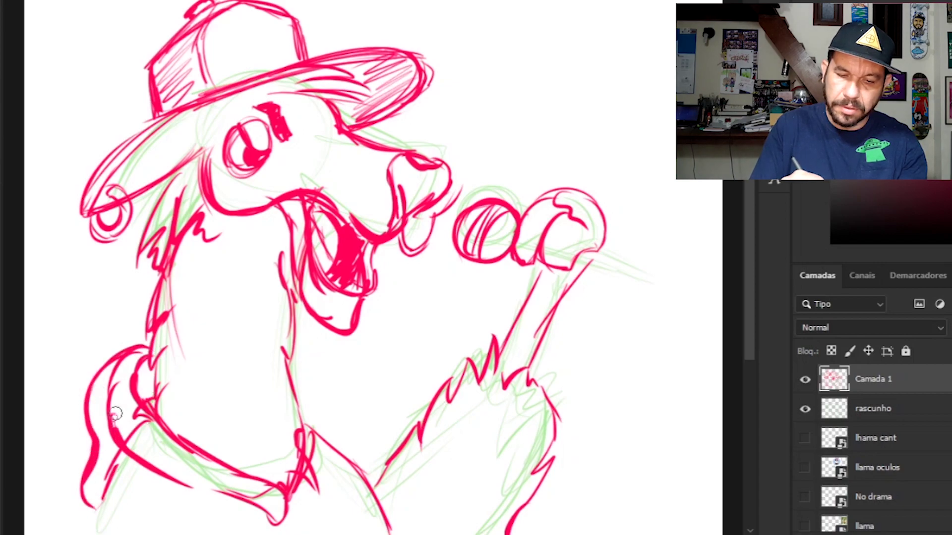
# Erase the overlapping neck and collar lines and redraw the hood's folds, front edge and the dark opening below the collar.
pyautogui.moveTo(111, 395)
pyautogui.mouseDown()
pyautogui.moveTo(111, 384)
pyautogui.moveTo(159, 377)
pyautogui.moveTo(135, 439)
pyautogui.moveTo(111, 412)
pyautogui.moveTo(145, 456)
pyautogui.moveTo(263, 510)
pyautogui.moveTo(159, 439)
pyautogui.moveTo(318, 494)
pyautogui.moveTo(309, 448)
pyautogui.moveTo(312, 493)
pyautogui.mouseUp()
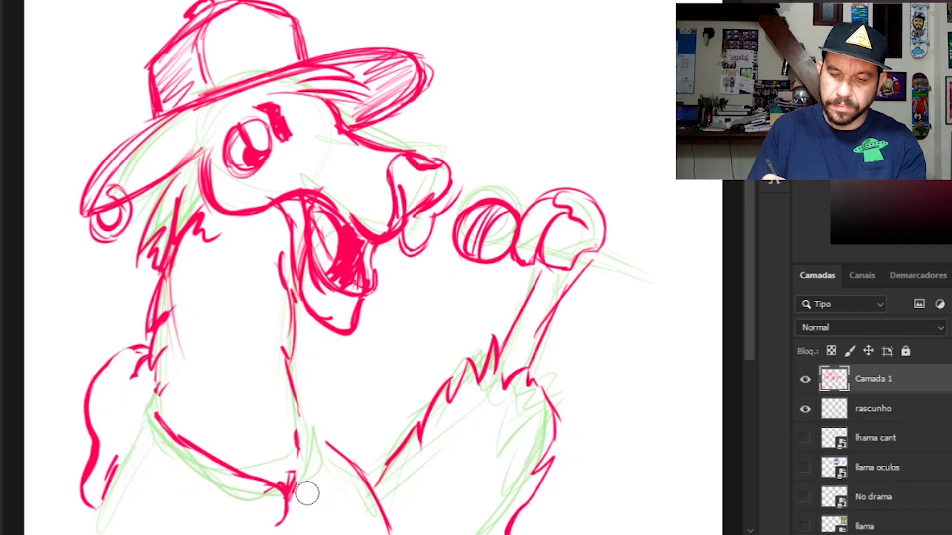
pyautogui.moveTo(144, 363)
pyautogui.mouseDown()
pyautogui.moveTo(148, 401)
pyautogui.moveTo(198, 461)
pyautogui.moveTo(292, 521)
pyautogui.moveTo(192, 495)
pyautogui.moveTo(212, 515)
pyautogui.moveTo(165, 476)
pyautogui.moveTo(115, 464)
pyautogui.moveTo(196, 500)
pyautogui.mouseUp()
pyautogui.moveTo(124, 435); pyautogui.dragTo(111, 394)
pyautogui.moveTo(293, 386); pyautogui.dragTo(299, 415)
pyautogui.moveTo(288, 500); pyautogui.dragTo(296, 432)
pyautogui.moveTo(283, 350)
pyautogui.mouseDown()
pyautogui.moveTo(325, 411)
pyautogui.moveTo(314, 485)
pyautogui.moveTo(330, 525)
pyautogui.mouseUp()
pyautogui.moveTo(148, 333); pyautogui.dragTo(84, 396)
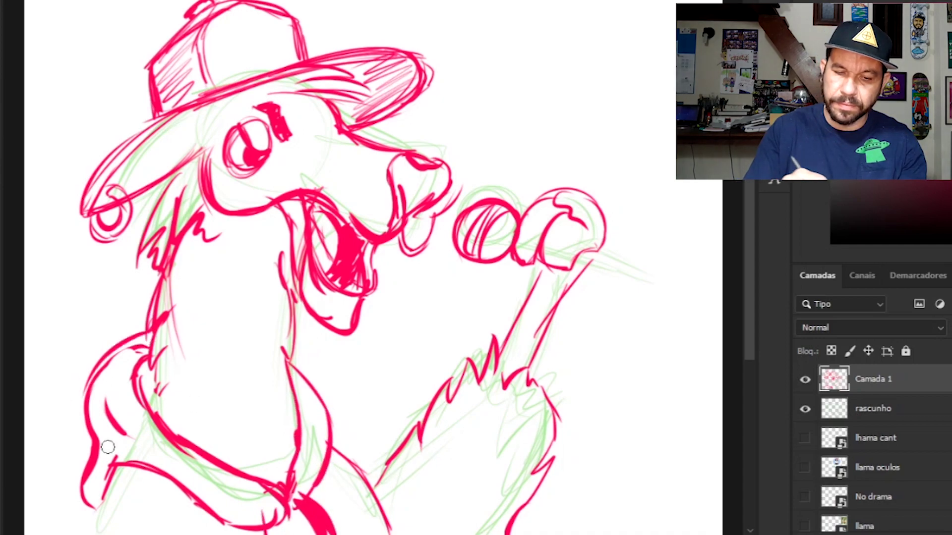
# Draw the microphone's handle behind the hoof and its cable curving down to the canvas edge.
pyautogui.moveTo(579, 268); pyautogui.dragTo(658, 284)
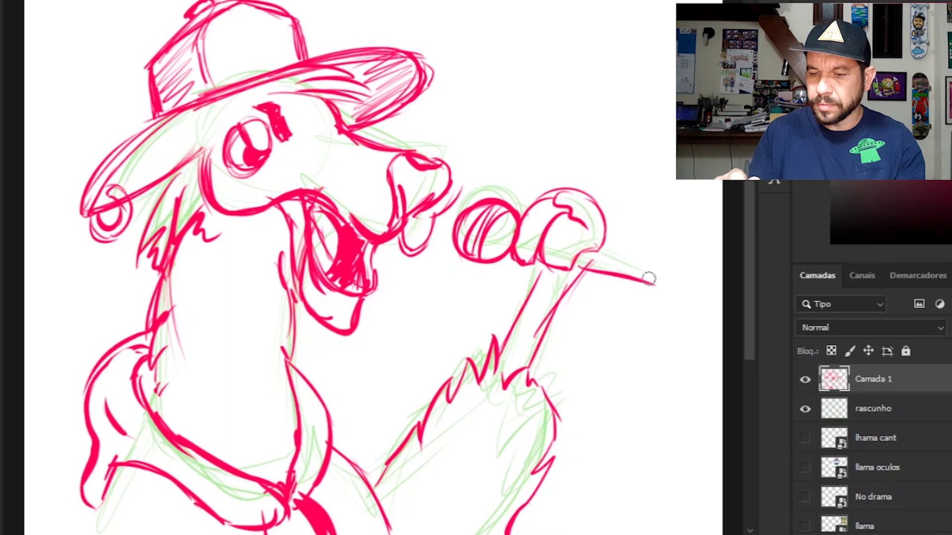
pyautogui.moveTo(601, 252)
pyautogui.mouseDown()
pyautogui.moveTo(656, 285)
pyautogui.moveTo(619, 524)
pyautogui.mouseUp()
pyautogui.moveTo(658, 279)
pyautogui.mouseDown()
pyautogui.moveTo(672, 395)
pyautogui.moveTo(662, 528)
pyautogui.mouseUp()
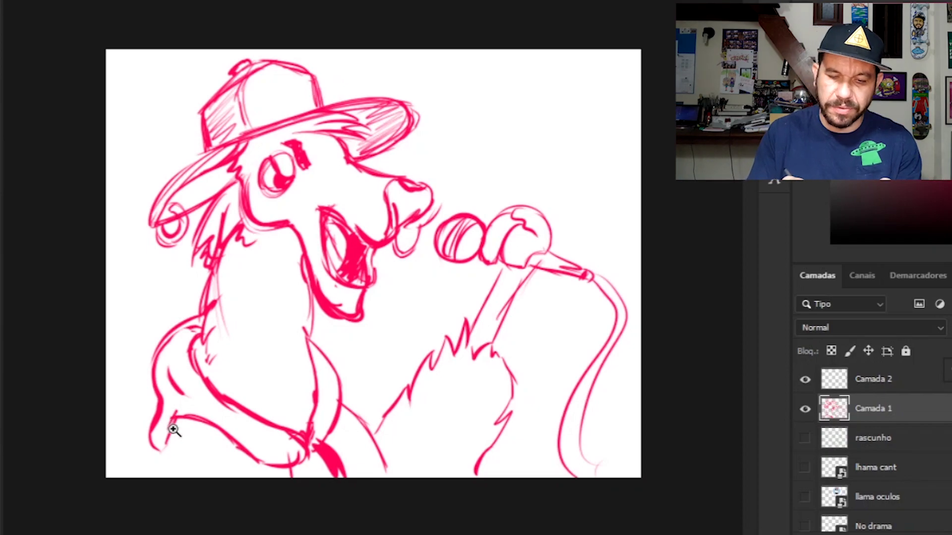
# Lower the Camada 1 sketch layer to 30% opacity and make Camada 2 the active layer for the linework.
pyautogui.click(926, 387)
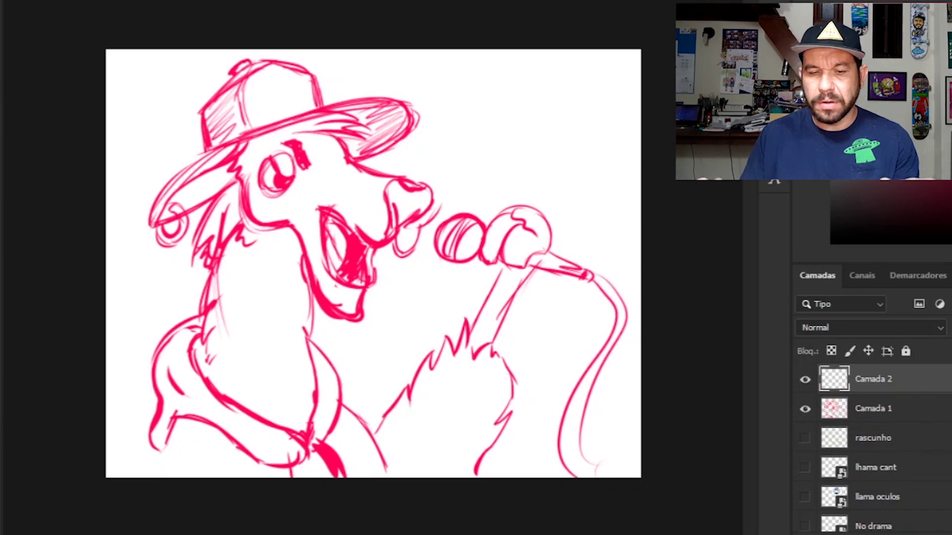
pyautogui.click(944, 400)
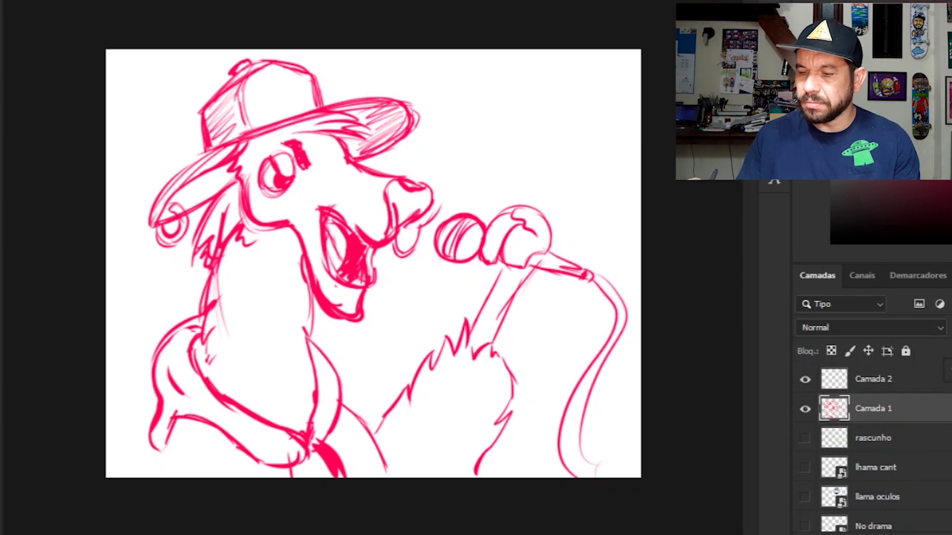
pyautogui.press('7')
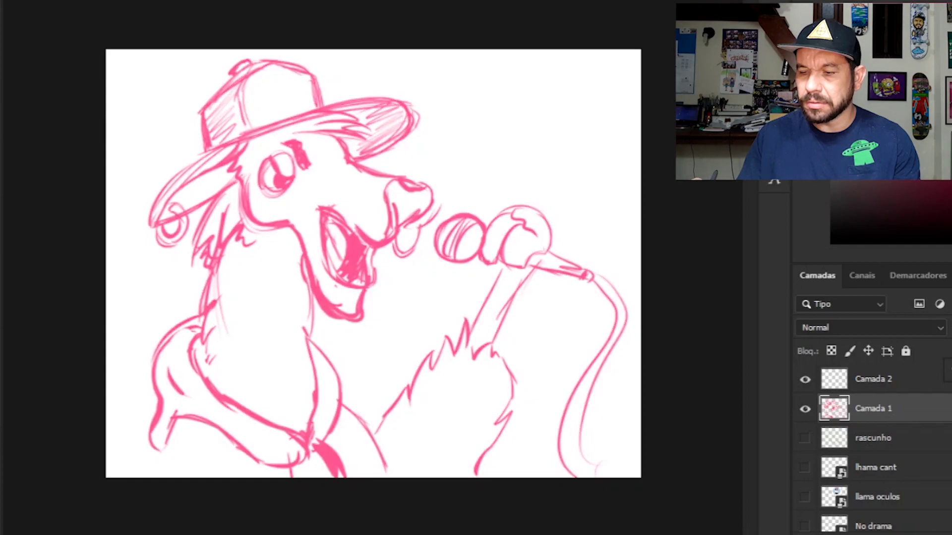
pyautogui.press('5')
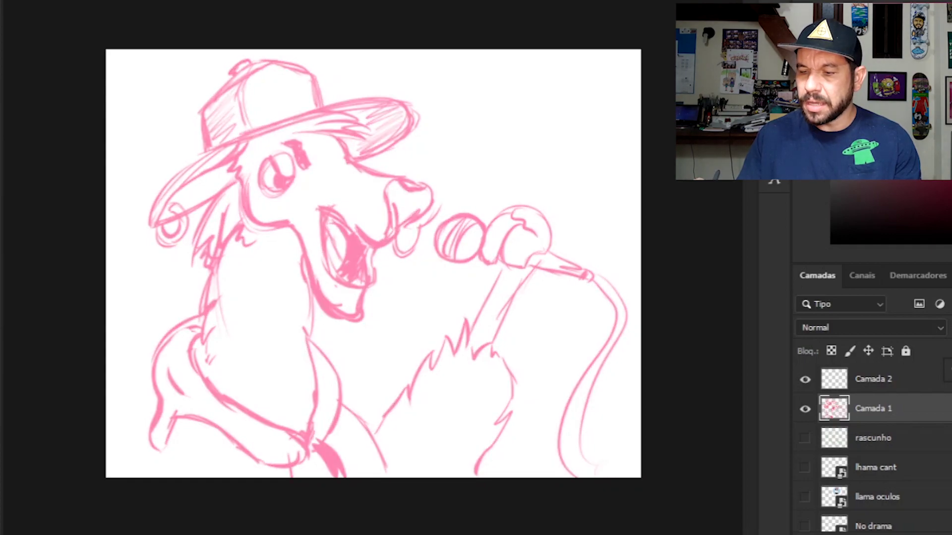
pyautogui.press('3')
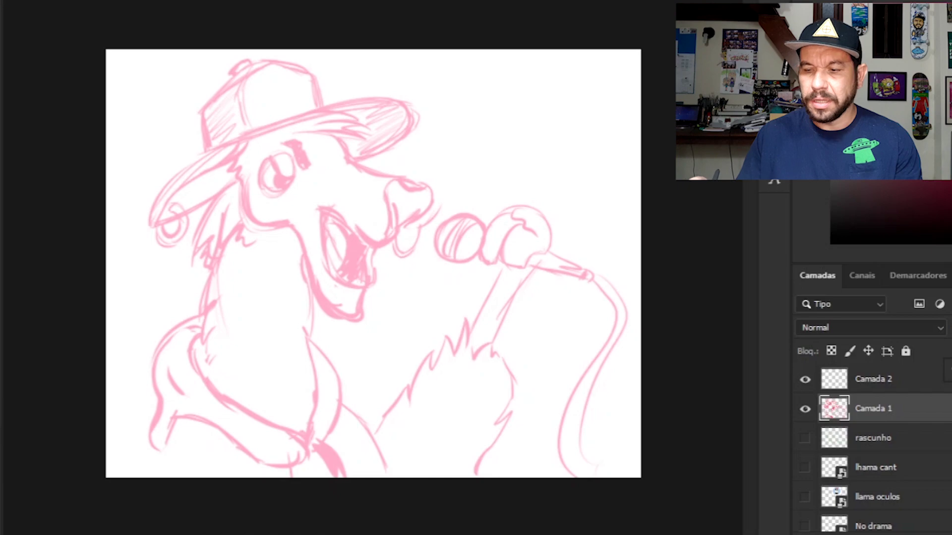
pyautogui.click(908, 383)
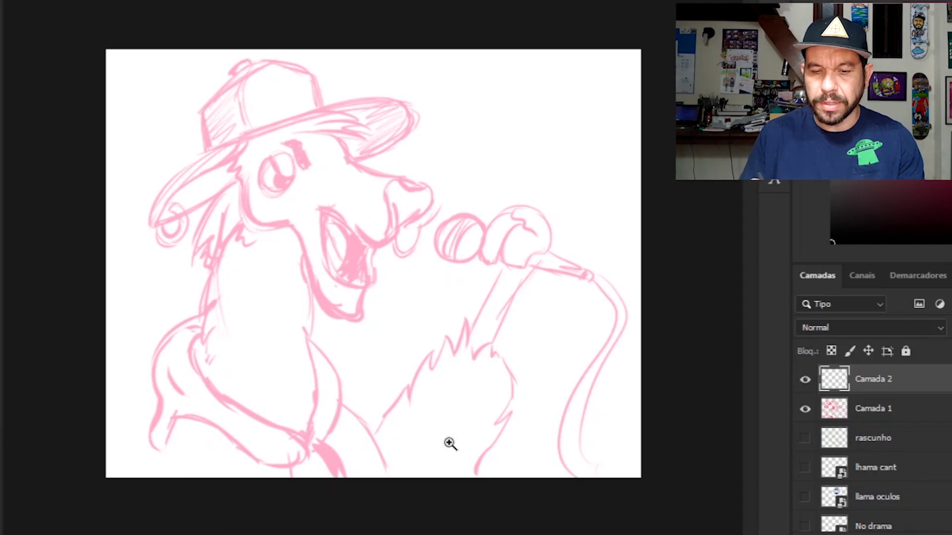
# Ink the open mouth's outline and the upper lip in black over the faded sketch.
pyautogui.click(387, 261)
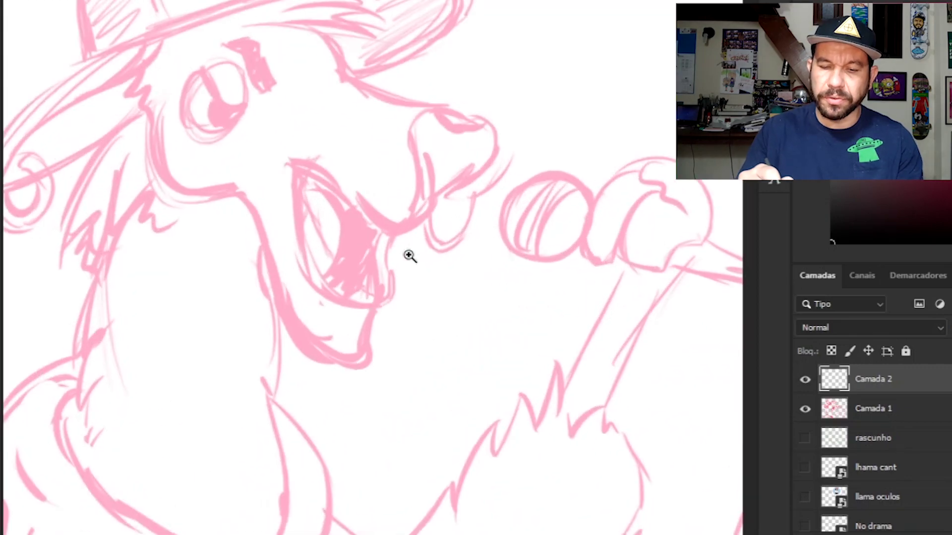
pyautogui.moveTo(451, 406); pyautogui.dragTo(421, 369)
pyautogui.moveTo(325, 216); pyautogui.dragTo(409, 203)
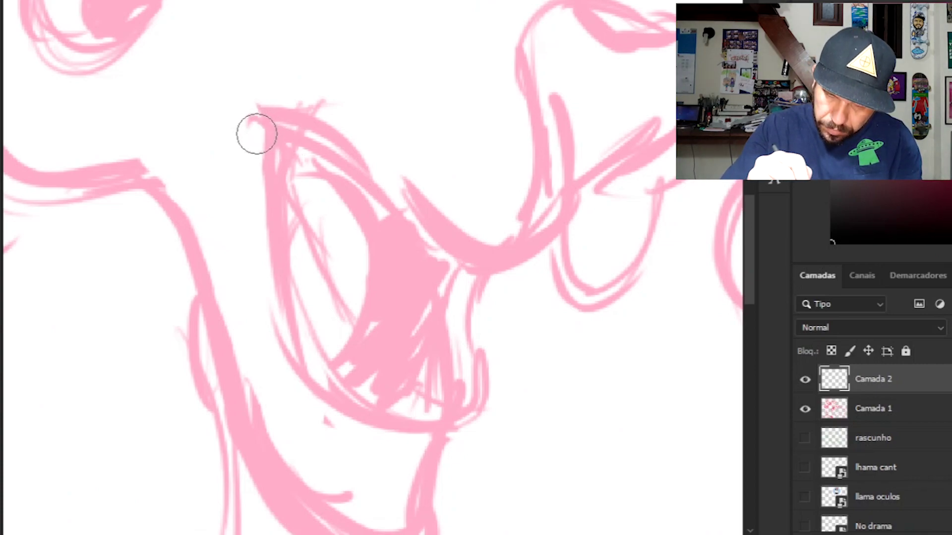
pyautogui.moveTo(246, 129)
pyautogui.mouseDown()
pyautogui.moveTo(263, 168)
pyautogui.moveTo(281, 316)
pyautogui.moveTo(368, 419)
pyautogui.moveTo(436, 436)
pyautogui.moveTo(457, 333)
pyautogui.moveTo(285, 195)
pyautogui.moveTo(472, 259)
pyautogui.mouseUp()
pyautogui.hotkey('ctrl', 'z')
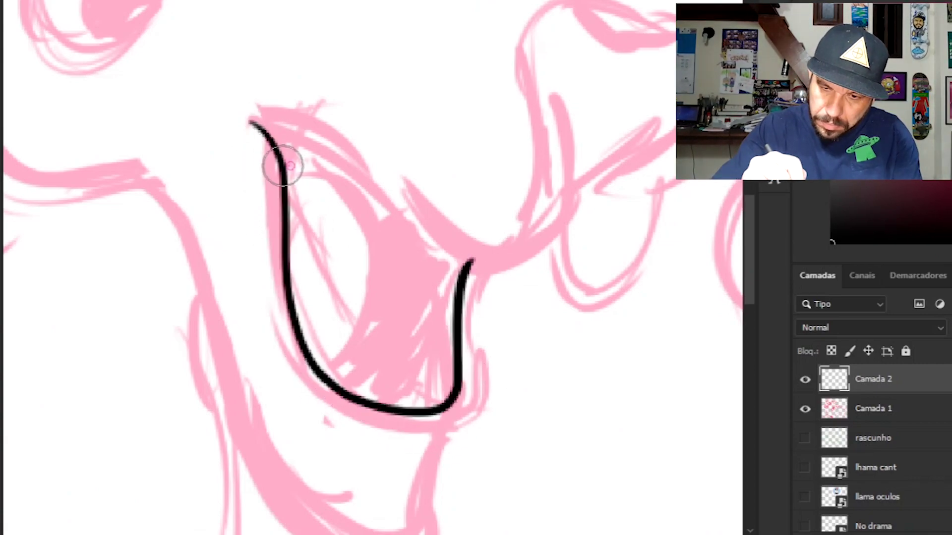
pyautogui.moveTo(282, 166); pyautogui.dragTo(392, 404)
pyautogui.moveTo(246, 117)
pyautogui.mouseDown()
pyautogui.moveTo(355, 173)
pyautogui.moveTo(579, 185)
pyautogui.mouseUp()
# Ink the tongue's edge, the lower lip with its corner crease, and the jaw and chin outline.
pyautogui.moveTo(464, 277); pyautogui.dragTo(354, 426)
pyautogui.moveTo(279, 344); pyautogui.dragTo(320, 429)
pyautogui.moveTo(479, 322); pyautogui.dragTo(448, 323)
pyautogui.moveTo(428, 497); pyautogui.dragTo(459, 496)
pyautogui.moveTo(470, 337)
pyautogui.mouseDown()
pyautogui.moveTo(259, 200)
pyautogui.moveTo(188, 91)
pyautogui.mouseUp()
pyautogui.moveTo(484, 382); pyautogui.dragTo(528, 312)
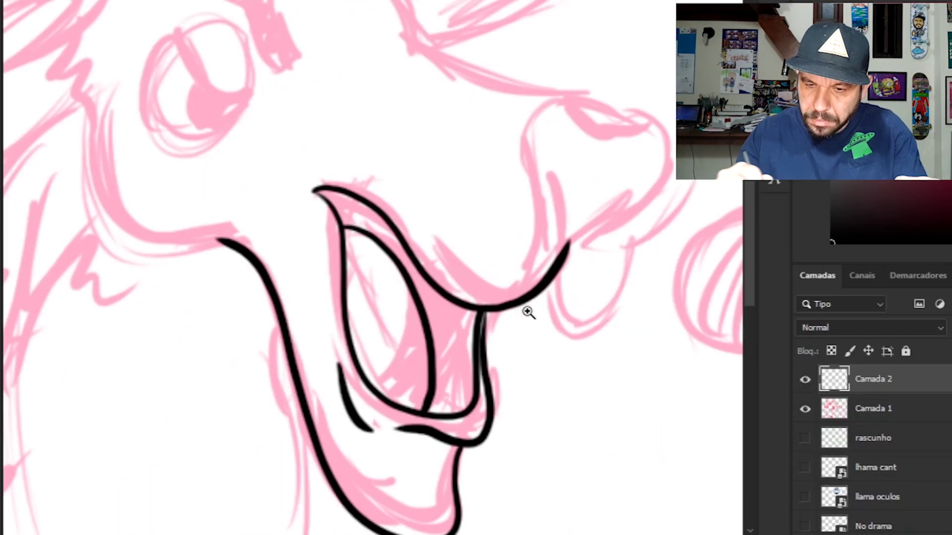
# Fill the dark area inside the mouth, between the upper lip and the tongue, with solid black.
pyautogui.click(528, 312)
pyautogui.moveTo(202, 117)
pyautogui.mouseDown()
pyautogui.moveTo(240, 145)
pyautogui.moveTo(389, 468)
pyautogui.moveTo(447, 317)
pyautogui.moveTo(322, 188)
pyautogui.mouseUp()
pyautogui.moveTo(455, 314)
pyautogui.mouseDown()
pyautogui.moveTo(397, 306)
pyautogui.moveTo(378, 286)
pyautogui.mouseUp()
pyautogui.scroll(-2, 397, 306)
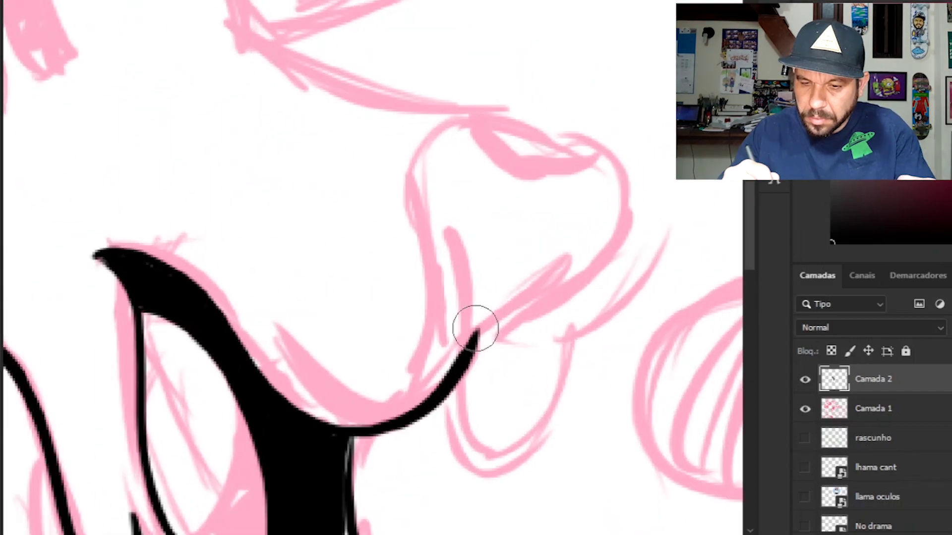
# Ink the nose with its nostril and the loop hanging beneath it, and hatch shading across the nose.
pyautogui.moveTo(475, 329)
pyautogui.mouseDown()
pyautogui.moveTo(404, 192)
pyautogui.moveTo(569, 195)
pyautogui.moveTo(484, 324)
pyautogui.mouseUp()
pyautogui.moveTo(449, 403)
pyautogui.mouseDown()
pyautogui.moveTo(474, 483)
pyautogui.moveTo(570, 332)
pyautogui.mouseUp()
pyautogui.moveTo(580, 408); pyautogui.dragTo(515, 408)
pyautogui.moveTo(551, 309); pyautogui.dragTo(615, 308)
pyautogui.moveTo(533, 302)
pyautogui.mouseDown()
pyautogui.moveTo(287, 226)
pyautogui.moveTo(104, 22)
pyautogui.mouseUp()
pyautogui.moveTo(439, 251)
pyautogui.mouseDown()
pyautogui.moveTo(320, 262)
pyautogui.moveTo(337, 262)
pyautogui.mouseUp()
pyautogui.moveTo(248, 164); pyautogui.dragTo(473, 301)
# Ink the eye with its heavy lid and black pupil, the thick eyebrow, and the lines of the face.
pyautogui.moveTo(378, 216)
pyautogui.mouseDown()
pyautogui.moveTo(432, 197)
pyautogui.moveTo(480, 210)
pyautogui.moveTo(444, 372)
pyautogui.mouseUp()
pyautogui.moveTo(334, 300)
pyautogui.mouseDown()
pyautogui.moveTo(344, 323)
pyautogui.moveTo(439, 412)
pyautogui.mouseUp()
pyautogui.moveTo(421, 416)
pyautogui.mouseDown()
pyautogui.moveTo(376, 397)
pyautogui.moveTo(374, 433)
pyautogui.mouseUp()
pyautogui.moveTo(473, 325)
pyautogui.mouseDown()
pyautogui.moveTo(215, 133)
pyautogui.moveTo(278, 156)
pyautogui.mouseUp()
pyautogui.moveTo(276, 181)
pyautogui.mouseDown()
pyautogui.moveTo(335, 376)
pyautogui.moveTo(491, 377)
pyautogui.mouseUp()
pyautogui.moveTo(296, 45)
pyautogui.mouseDown()
pyautogui.moveTo(361, 123)
pyautogui.moveTo(342, 283)
pyautogui.moveTo(318, 291)
pyautogui.mouseUp()
pyautogui.moveTo(471, 163); pyautogui.dragTo(194, 435)
pyautogui.moveTo(389, 181)
pyautogui.mouseDown()
pyautogui.moveTo(193, 439)
pyautogui.moveTo(270, 412)
pyautogui.mouseUp()
pyautogui.moveTo(223, 483); pyautogui.dragTo(272, 482)
# Ink the cap's crown with its top button and seam, and the forelock strands beneath the brim.
pyautogui.moveTo(272, 397); pyautogui.dragTo(326, 316)
pyautogui.moveTo(346, 182)
pyautogui.mouseDown()
pyautogui.moveTo(330, 177)
pyautogui.moveTo(263, 306)
pyautogui.moveTo(306, 204)
pyautogui.mouseUp()
pyautogui.moveTo(541, 351)
pyautogui.mouseDown()
pyautogui.moveTo(489, 351)
pyautogui.moveTo(540, 350)
pyautogui.mouseUp()
pyautogui.moveTo(515, 238); pyautogui.dragTo(246, 394)
pyautogui.moveTo(476, 365); pyautogui.dragTo(422, 366)
pyautogui.moveTo(407, 101)
pyautogui.mouseDown()
pyautogui.moveTo(447, 101)
pyautogui.moveTo(325, 415)
pyautogui.mouseUp()
pyautogui.moveTo(325, 415)
pyautogui.mouseDown()
pyautogui.moveTo(380, 382)
pyautogui.moveTo(408, 412)
pyautogui.mouseUp()
pyautogui.moveTo(409, 412); pyautogui.dragTo(463, 201)
pyautogui.moveTo(451, 323); pyautogui.dragTo(520, 244)
# Crosshatch the cap's back panel with two sets of crossing diagonal lines to form the mesh.
pyautogui.moveTo(421, 202)
pyautogui.mouseDown()
pyautogui.moveTo(321, 202)
pyautogui.moveTo(449, 188)
pyautogui.mouseUp()
pyautogui.moveTo(407, 29)
pyautogui.mouseDown()
pyautogui.moveTo(364, 280)
pyautogui.moveTo(221, 354)
pyautogui.mouseUp()
pyautogui.moveTo(363, 280); pyautogui.dragTo(221, 353)
pyautogui.moveTo(352, 269); pyautogui.dragTo(313, 311)
pyautogui.moveTo(346, 249); pyautogui.dragTo(284, 322)
pyautogui.moveTo(330, 193); pyautogui.dragTo(215, 328)
pyautogui.moveTo(325, 157); pyautogui.dragTo(213, 287)
pyautogui.moveTo(332, 124); pyautogui.dragTo(204, 257)
pyautogui.moveTo(349, 75); pyautogui.dragTo(201, 218)
pyautogui.moveTo(361, 58); pyautogui.dragTo(347, 114)
pyautogui.moveTo(309, 102); pyautogui.dragTo(337, 169)
pyautogui.moveTo(270, 131); pyautogui.dragTo(342, 243)
pyautogui.moveTo(250, 159); pyautogui.dragTo(350, 280)
pyautogui.moveTo(206, 198); pyautogui.dragTo(302, 315)
pyautogui.moveTo(357, 29); pyautogui.dragTo(387, 28)
# Ink the cap's brim, the drooping ear with its ring earring, and the wool tufts behind the cheek.
pyautogui.moveTo(616, 186); pyautogui.dragTo(397, 25)
pyautogui.hotkey('ctrl', 'z')
pyautogui.moveTo(509, 186)
pyautogui.mouseDown()
pyautogui.moveTo(477, 279)
pyautogui.moveTo(488, 278)
pyautogui.mouseUp()
pyautogui.moveTo(313, 192)
pyautogui.mouseDown()
pyautogui.moveTo(472, 168)
pyautogui.moveTo(322, 119)
pyautogui.mouseUp()
pyautogui.moveTo(80, 181); pyautogui.dragTo(436, 273)
pyautogui.moveTo(646, 169); pyautogui.dragTo(82, 177)
pyautogui.moveTo(585, 179)
pyautogui.mouseDown()
pyautogui.moveTo(546, 327)
pyautogui.moveTo(506, 410)
pyautogui.moveTo(595, 410)
pyautogui.mouseUp()
pyautogui.moveTo(229, 209); pyautogui.dragTo(244, 260)
pyautogui.scroll(-8, 246, 264)
pyautogui.scroll(8, 505, 430)
# Ink both sides of the neck and the hood's outline, folds and dark gap behind the neck.
pyautogui.moveTo(336, 64)
pyautogui.mouseDown()
pyautogui.moveTo(312, 355)
pyautogui.moveTo(310, 268)
pyautogui.moveTo(314, 331)
pyautogui.mouseUp()
pyautogui.moveTo(417, 258); pyautogui.dragTo(313, 144)
pyautogui.moveTo(207, 117)
pyautogui.mouseDown()
pyautogui.moveTo(247, 266)
pyautogui.moveTo(147, 361)
pyautogui.moveTo(59, 527)
pyautogui.mouseUp()
pyautogui.moveTo(210, 55)
pyautogui.mouseDown()
pyautogui.moveTo(110, 287)
pyautogui.moveTo(149, 283)
pyautogui.moveTo(176, 300)
pyautogui.mouseUp()
pyautogui.hotkey('ctrl', 'z')
pyautogui.hotkey('ctrl', 'z')
pyautogui.moveTo(107, 154); pyautogui.dragTo(88, 470)
pyautogui.moveTo(515, 436); pyautogui.dragTo(522, 124)
pyautogui.moveTo(525, 123)
pyautogui.mouseDown()
pyautogui.moveTo(566, 159)
pyautogui.moveTo(523, 491)
pyautogui.mouseUp()
pyautogui.moveTo(594, 314); pyautogui.dragTo(629, 315)
# Ink the hood's two round eyelets and the drawstrings hanging from them, erasing the overlapping lines.
pyautogui.press('e')
pyautogui.moveTo(505, 397)
pyautogui.mouseDown()
pyautogui.moveTo(527, 366)
pyautogui.moveTo(552, 387)
pyautogui.mouseUp()
pyautogui.press('b')
pyautogui.moveTo(559, 432); pyautogui.dragTo(547, 325)
pyautogui.moveTo(495, 437)
pyautogui.mouseDown()
pyautogui.moveTo(555, 368)
pyautogui.moveTo(561, 436)
pyautogui.mouseUp()
pyautogui.moveTo(528, 324); pyautogui.dragTo(506, 431)
pyautogui.moveTo(559, 348); pyautogui.dragTo(455, 372)
pyautogui.press('e')
pyautogui.press('b')
# Crosshatch the two hood drawstrings with fine crossing strokes to give them a woven texture.
pyautogui.moveTo(680, 313)
pyautogui.mouseDown()
pyautogui.moveTo(660, 273)
pyautogui.moveTo(638, 436)
pyautogui.mouseUp()
pyautogui.moveTo(691, 436)
pyautogui.mouseDown()
pyautogui.moveTo(678, 240)
pyautogui.moveTo(633, 291)
pyautogui.mouseUp()
pyautogui.moveTo(687, 272); pyautogui.dragTo(649, 407)
pyautogui.moveTo(699, 322); pyautogui.dragTo(662, 436)
pyautogui.moveTo(655, 278); pyautogui.dragTo(695, 396)
pyautogui.moveTo(693, 232); pyautogui.dragTo(636, 273)
pyautogui.moveTo(573, 298); pyautogui.dragTo(535, 297)
pyautogui.moveTo(642, 201); pyautogui.dragTo(716, 380)
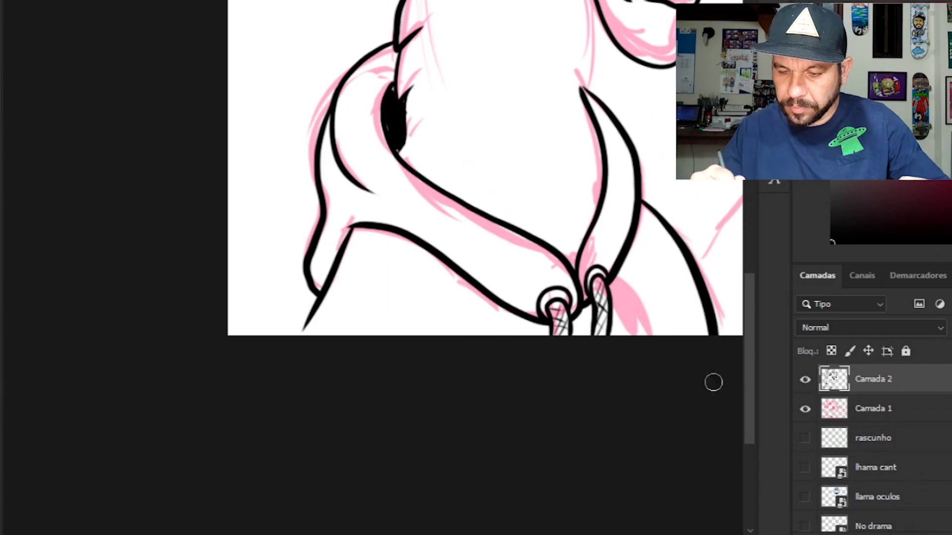
# Ink the raised arm as a smooth, rounded sleeve ending in a ribbed cuff.
pyautogui.scroll(3, 490, 395)
pyautogui.moveTo(308, 436)
pyautogui.mouseDown()
pyautogui.moveTo(447, 278)
pyautogui.moveTo(544, 130)
pyautogui.mouseUp()
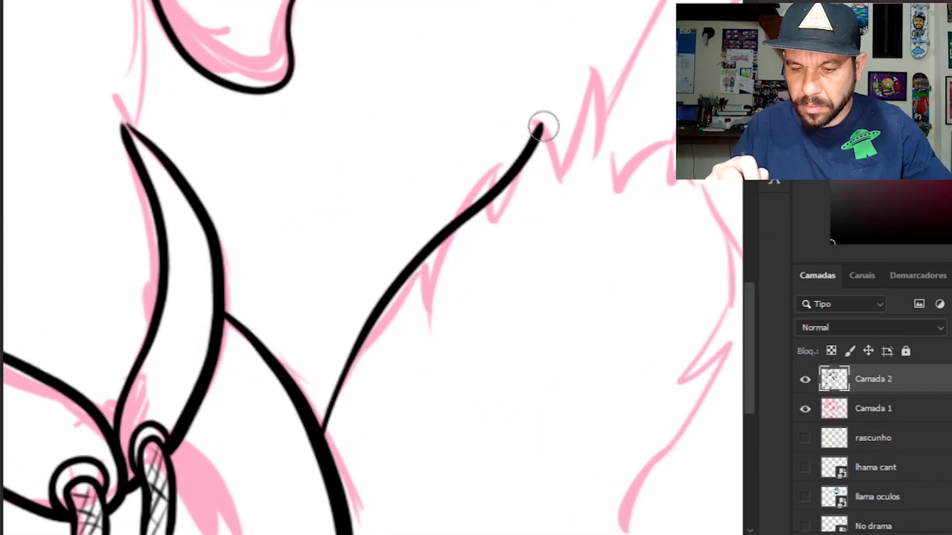
pyautogui.hotkey('ctrl', 'z')
pyautogui.moveTo(324, 430)
pyautogui.mouseDown()
pyautogui.moveTo(701, 187)
pyautogui.moveTo(704, 531)
pyautogui.mouseUp()
pyautogui.moveTo(635, 278); pyautogui.dragTo(590, 278)
pyautogui.moveTo(527, 383); pyautogui.dragTo(585, 382)
pyautogui.moveTo(709, 379)
pyautogui.mouseDown()
pyautogui.moveTo(734, 259)
pyautogui.moveTo(470, 305)
pyautogui.moveTo(513, 179)
pyautogui.mouseUp()
pyautogui.moveTo(548, 311); pyautogui.dragTo(578, 211)
# Ink the spiky wool tufts above the cuff and the two edges of the foreleg reaching the hoof.
pyautogui.moveTo(599, 318); pyautogui.dragTo(633, 235)
pyautogui.moveTo(671, 343)
pyautogui.mouseDown()
pyautogui.moveTo(701, 276)
pyautogui.moveTo(536, 370)
pyautogui.mouseUp()
pyautogui.moveTo(568, 358)
pyautogui.mouseDown()
pyautogui.moveTo(542, 330)
pyautogui.moveTo(405, 257)
pyautogui.moveTo(379, 276)
pyautogui.mouseUp()
pyautogui.moveTo(478, 276); pyautogui.dragTo(547, 118)
pyautogui.moveTo(558, 271); pyautogui.dragTo(658, 135)
# Ink the hoof gripping the microphone with its jagged wool edge, and hatch shading on its toes.
pyautogui.scroll(3, 585, 87)
pyautogui.moveTo(577, 85); pyautogui.dragTo(705, 236)
pyautogui.press('e')
pyautogui.moveTo(501, 277); pyautogui.dragTo(490, 289)
pyautogui.press('b')
pyautogui.moveTo(513, 22)
pyautogui.mouseDown()
pyautogui.moveTo(378, 123)
pyautogui.moveTo(452, 297)
pyautogui.mouseUp()
pyautogui.moveTo(704, 233); pyautogui.dragTo(561, 4)
pyautogui.moveTo(623, 38); pyautogui.dragTo(454, 142)
pyautogui.moveTo(562, 341)
pyautogui.mouseDown()
pyautogui.moveTo(507, 94)
pyautogui.moveTo(292, 124)
pyautogui.mouseUp()
pyautogui.moveTo(317, 149); pyautogui.dragTo(257, 348)
pyautogui.moveTo(278, 297); pyautogui.dragTo(208, 362)
pyautogui.moveTo(513, 308)
pyautogui.mouseDown()
pyautogui.moveTo(298, 382)
pyautogui.moveTo(518, 317)
pyautogui.mouseUp()
# Ink the microphone's round head with its central band and crosshatch the grille on both sides.
pyautogui.hotkey('ctrl', '-')
pyautogui.moveTo(390, 208); pyautogui.dragTo(364, 352)
pyautogui.moveTo(303, 166); pyautogui.dragTo(248, 376)
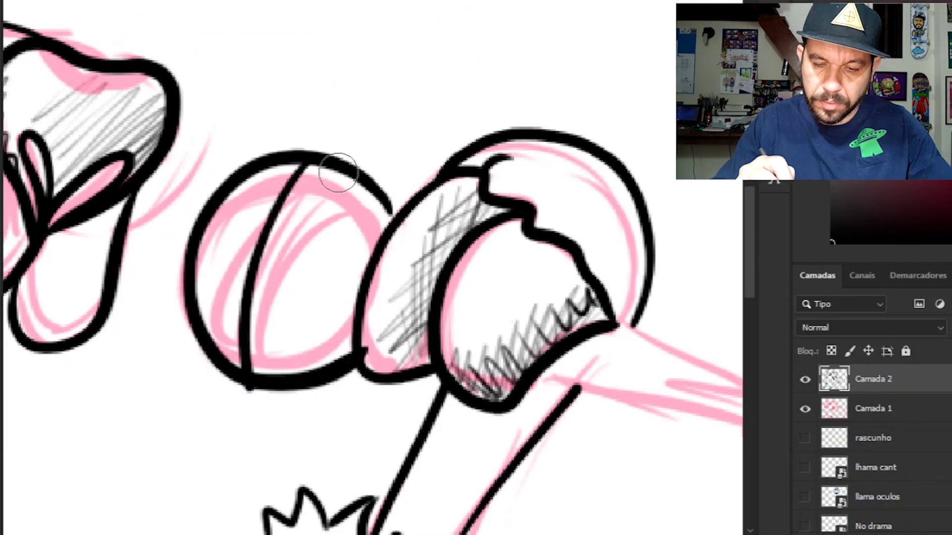
pyautogui.moveTo(335, 171); pyautogui.dragTo(285, 374)
pyautogui.moveTo(223, 203); pyautogui.dragTo(253, 287)
pyautogui.moveTo(208, 233); pyautogui.dragTo(233, 342)
pyautogui.moveTo(201, 292); pyautogui.dragTo(263, 228)
pyautogui.moveTo(307, 253); pyautogui.dragTo(377, 225)
pyautogui.moveTo(307, 275); pyautogui.dragTo(342, 347)
pyautogui.moveTo(341, 281); pyautogui.dragTo(354, 300)
# Ink the microphone's tapered handle with its end section and the double-lined cable curving down to the canvas edge.
pyautogui.moveTo(647, 354); pyautogui.dragTo(295, 187)
pyautogui.moveTo(195, 204); pyautogui.dragTo(454, 286)
pyautogui.moveTo(466, 242); pyautogui.dragTo(266, 159)
pyautogui.moveTo(397, 218); pyautogui.dragTo(376, 252)
pyautogui.moveTo(549, 312)
pyautogui.mouseDown()
pyautogui.moveTo(518, 197)
pyautogui.moveTo(463, 475)
pyautogui.moveTo(464, 524)
pyautogui.mouseUp()
pyautogui.scroll(-3, 530, 227)
pyautogui.moveTo(494, 194); pyautogui.dragTo(479, 523)
pyautogui.moveTo(541, 302); pyautogui.dragTo(501, 323)
pyautogui.moveTo(104, 275); pyautogui.dragTo(198, 275)
pyautogui.moveTo(324, 99)
pyautogui.mouseDown()
pyautogui.moveTo(351, 325)
pyautogui.moveTo(342, 347)
pyautogui.mouseUp()
pyautogui.moveTo(313, 325); pyautogui.dragTo(258, 446)
# Hide the Camada 1 sketch, and check the llama oculos and No drama references, leaving only the llama photo reference shown.
pyautogui.click(805, 409)
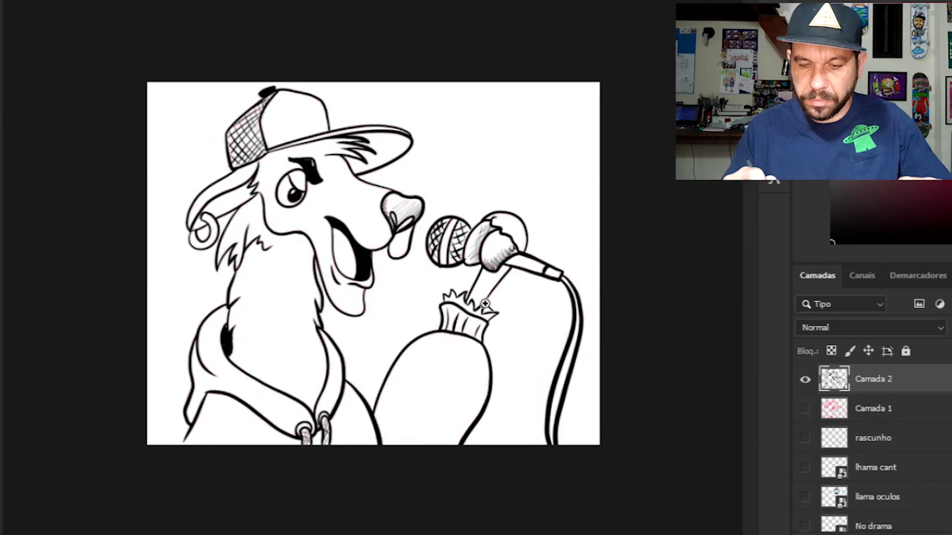
pyautogui.hotkey('ctrl', '+')
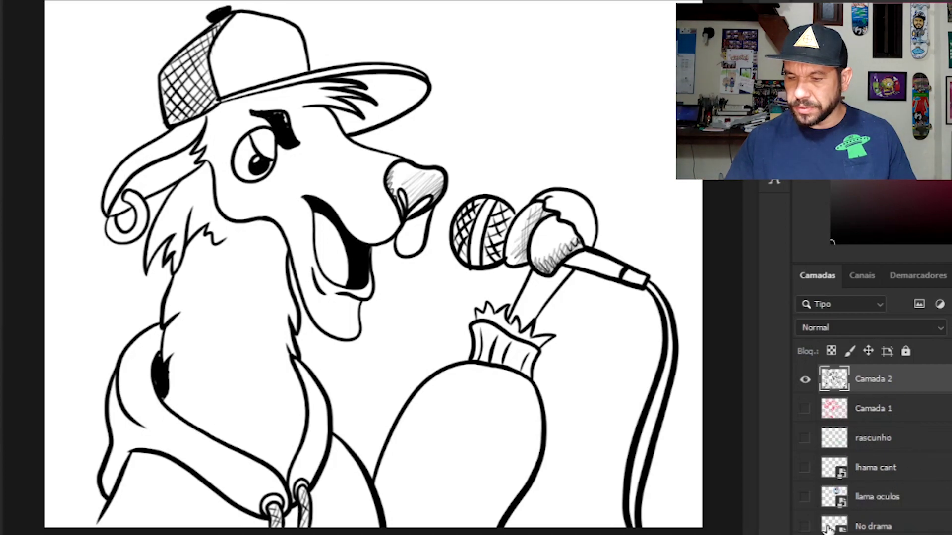
pyautogui.click(805, 497)
pyautogui.click(805, 498)
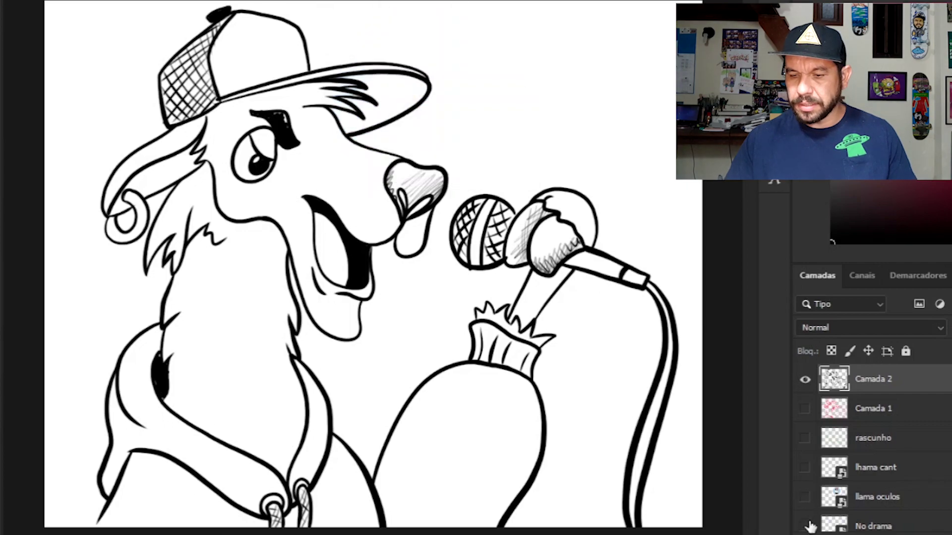
pyautogui.click(805, 526)
pyautogui.click(805, 526)
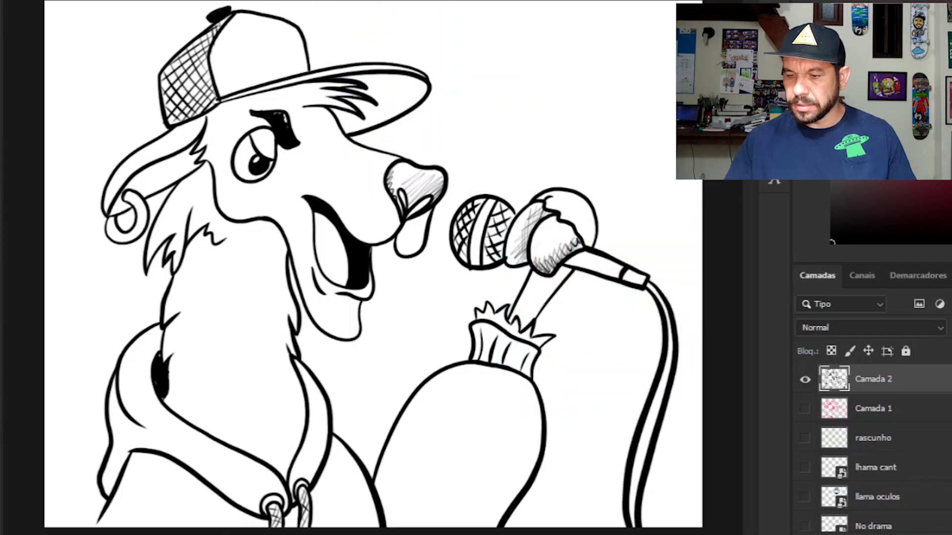
pyautogui.scroll(-2, 875, 446)
pyautogui.click(805, 508)
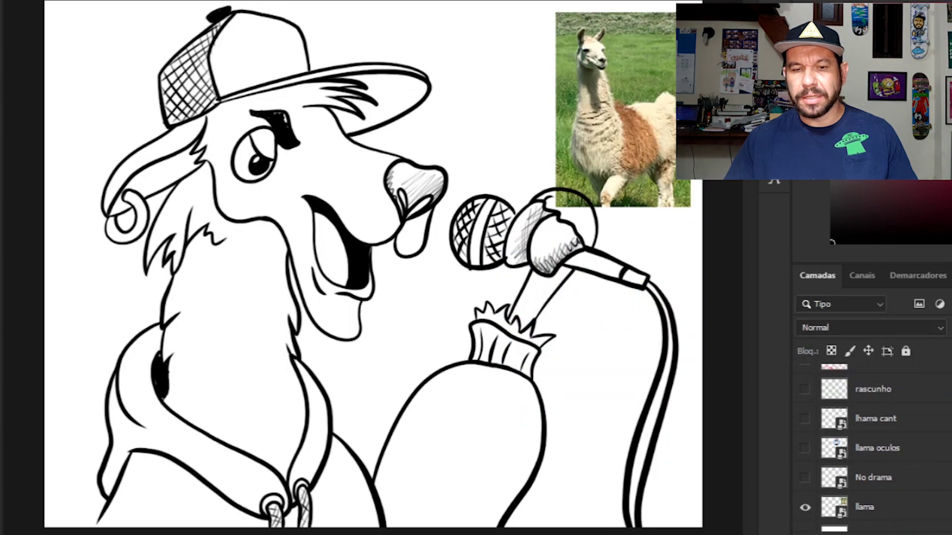